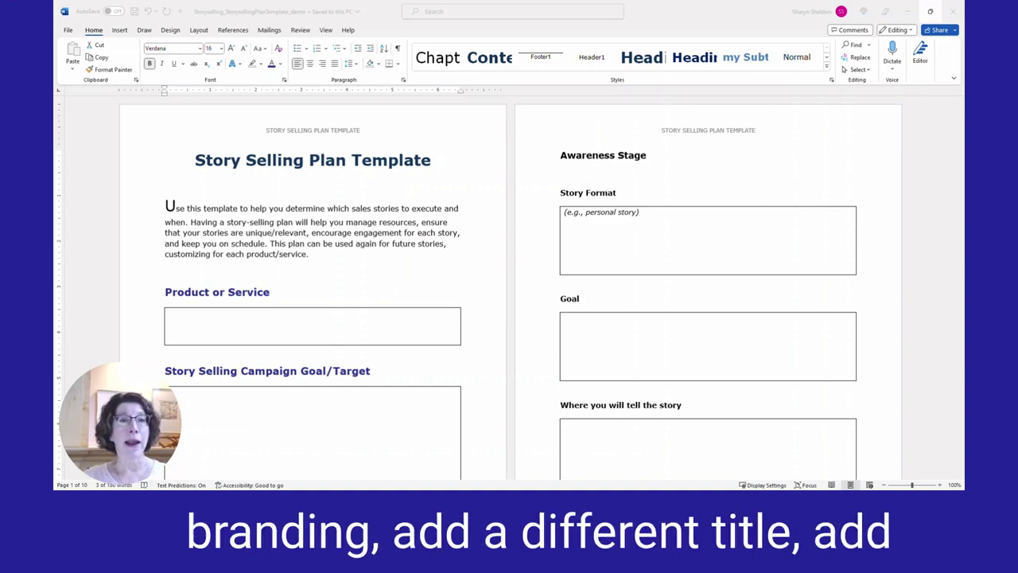
- Export the Story Selling Plan Template as a PDF named Storyselling_StorysellingPlanTemplate_demo3 in the Downloads folder
scroll(509, 286, "down", 5)
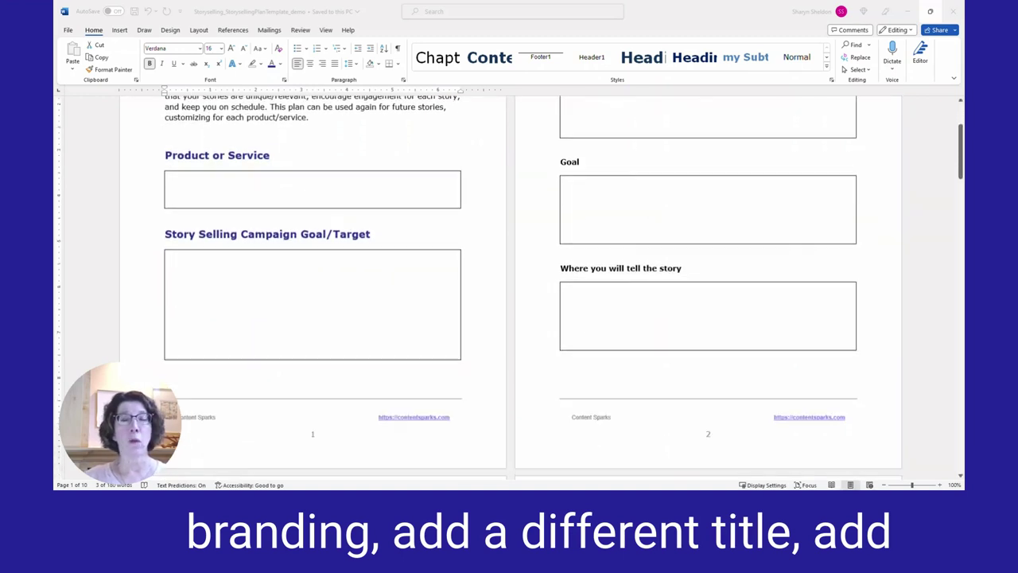
scroll(509, 287, "down", 1)
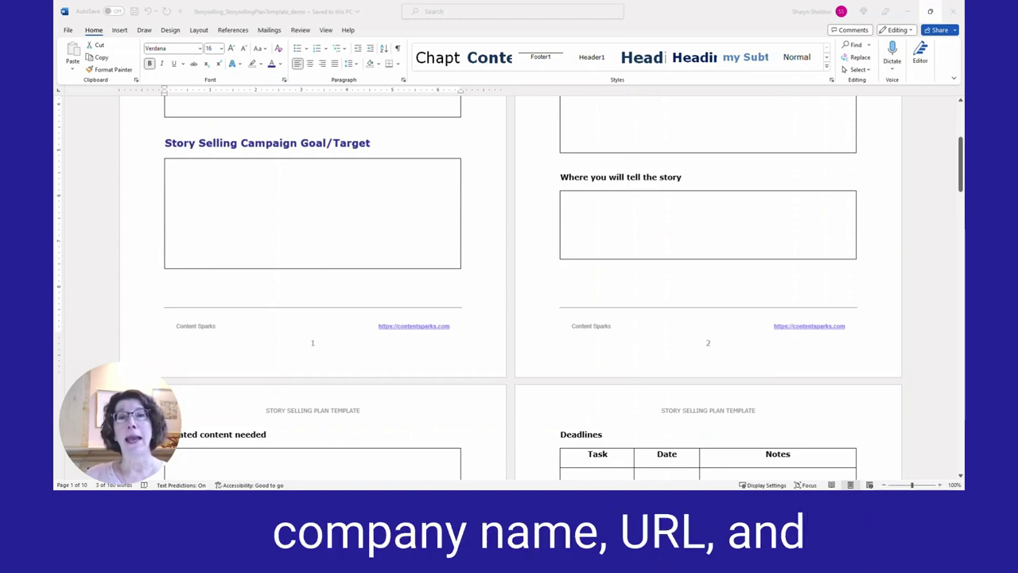
scroll(509, 286, "up", 10)
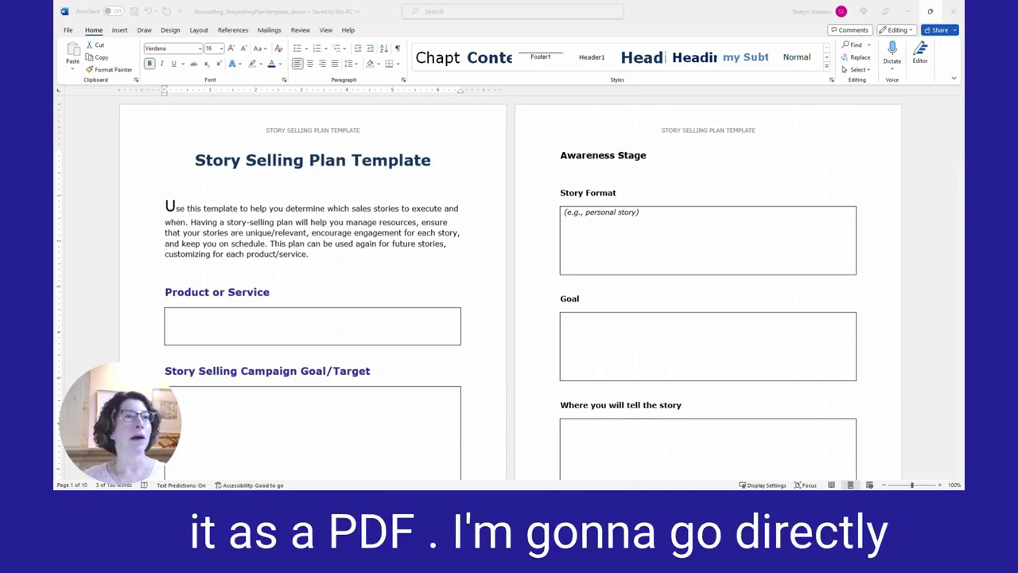
left_click(69, 30)
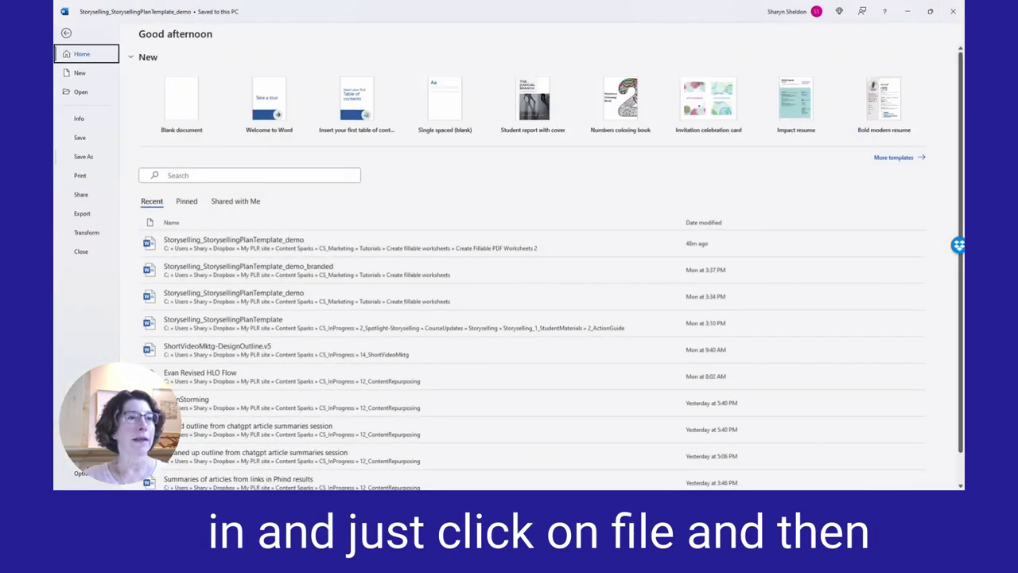
left_click(55, 213)
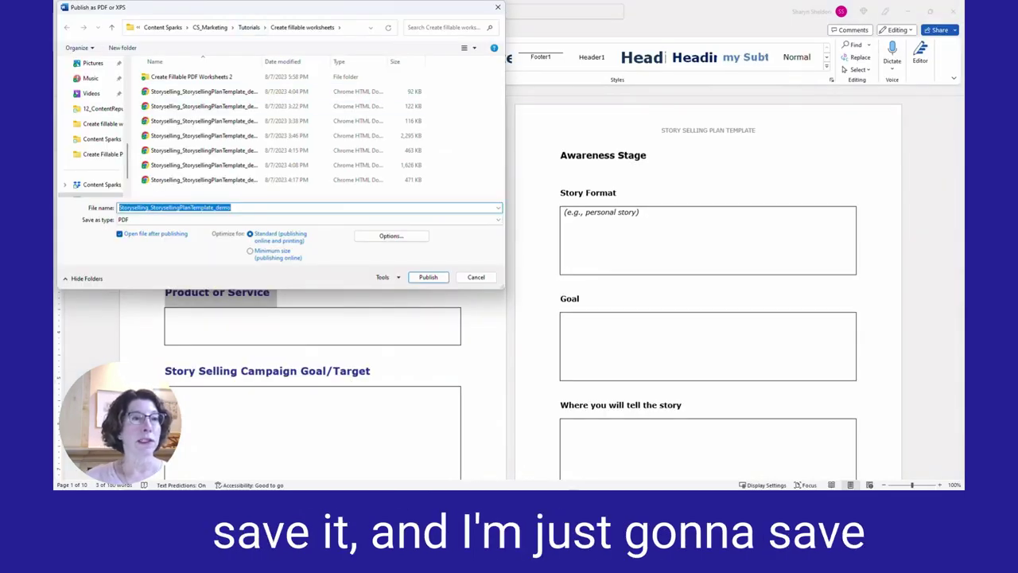
scroll(95, 123, "down", 3)
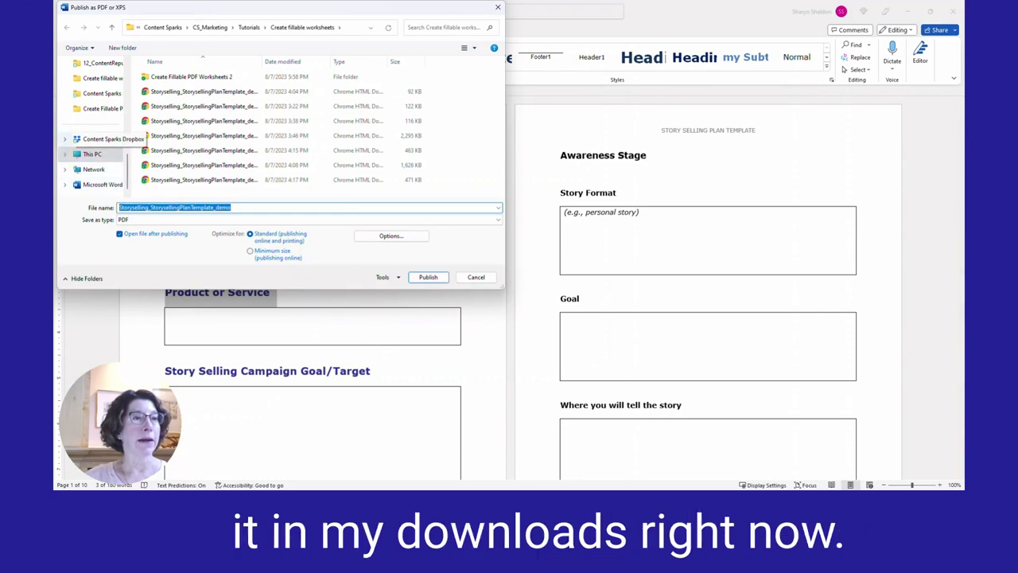
key("Return")
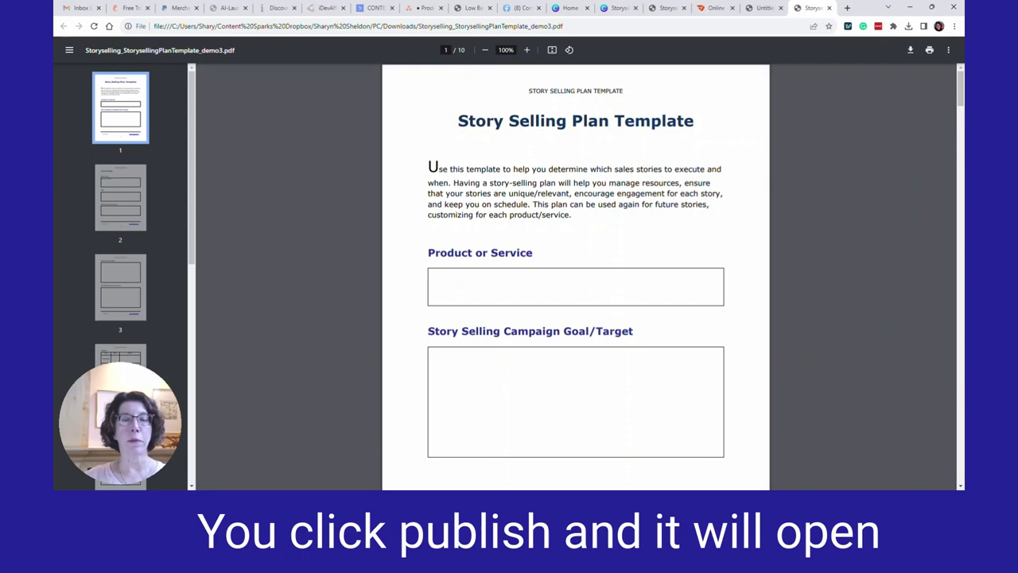
- Review the exported PDF, switch to Canva, import Storyselling_StorysellingPlanTemplate_demo3.pdf as a new design and open it
scroll(576, 278, "down", 10)
scroll(575, 278, "down", 5)
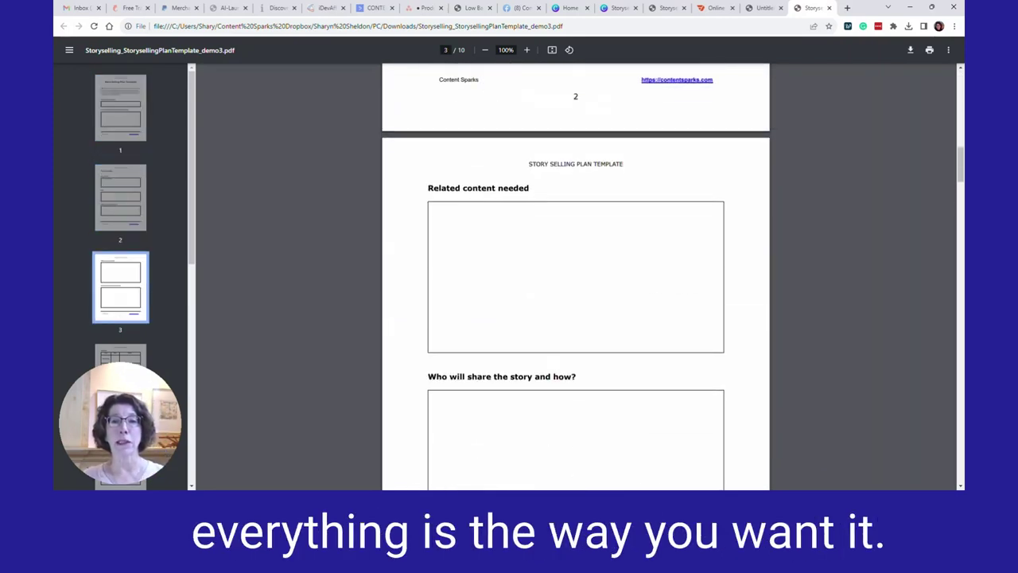
scroll(575, 279, "up", 15)
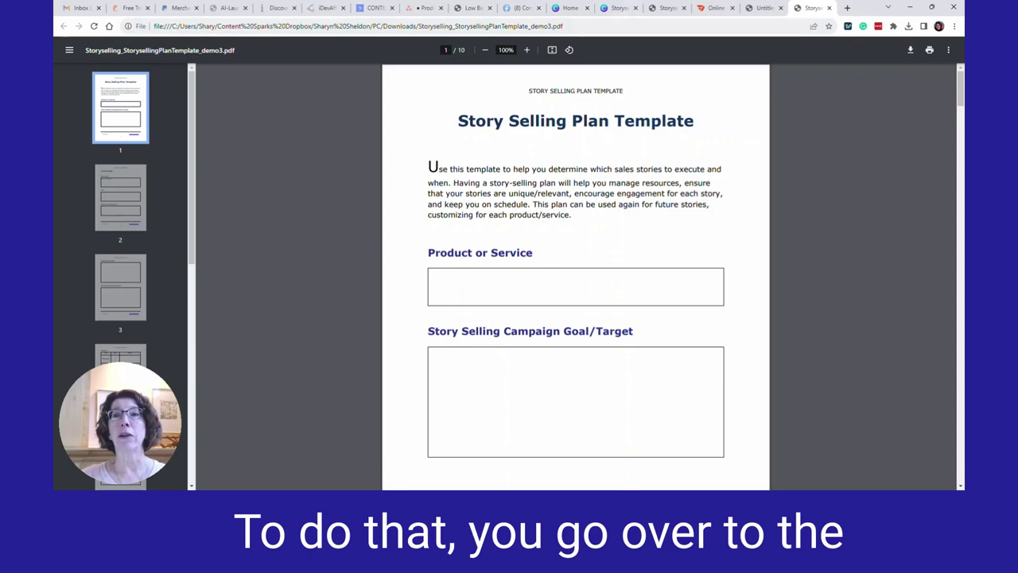
left_click(570, 8)
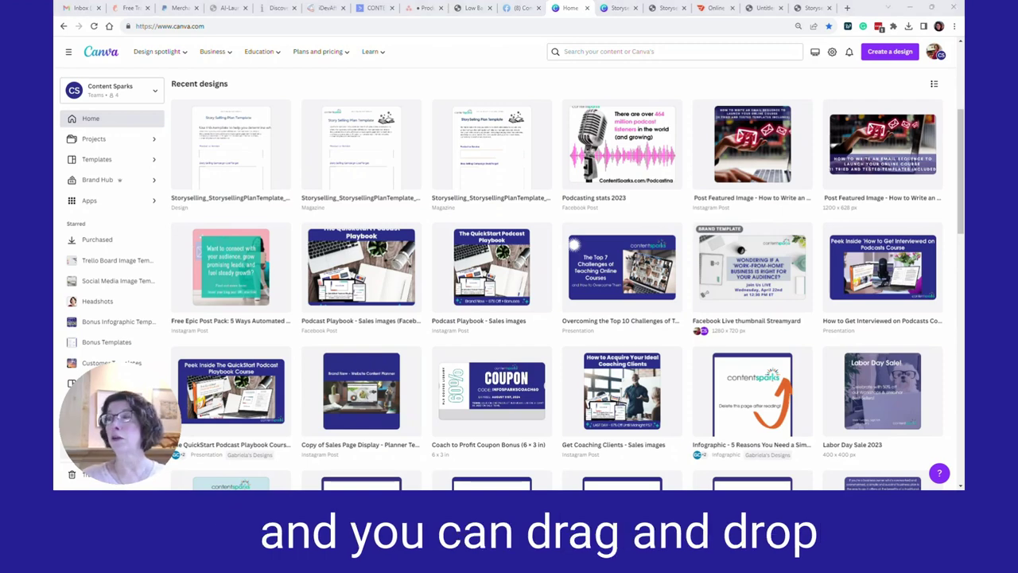
left_click_drag(701, 116, 483, 162)
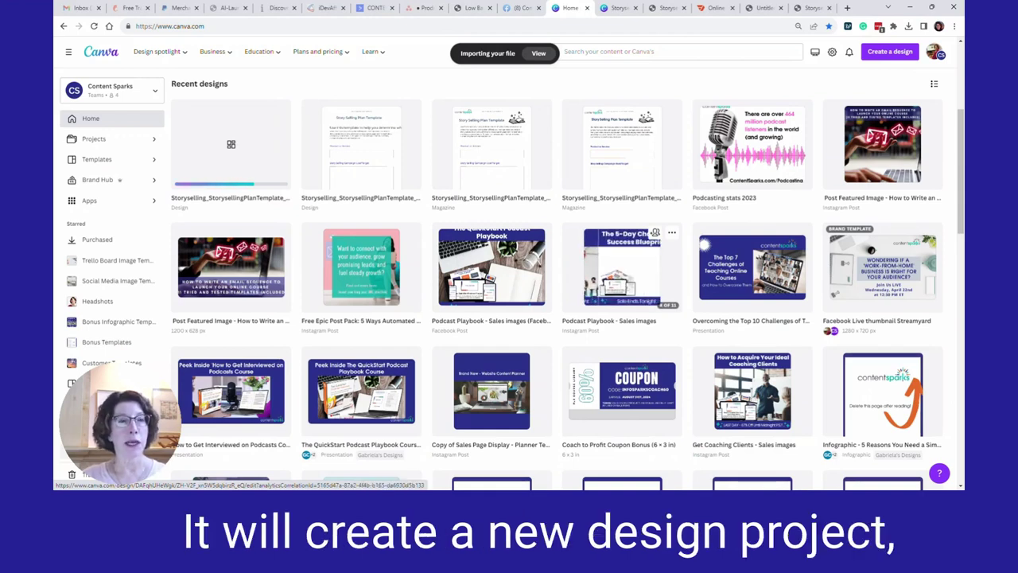
left_click(231, 147)
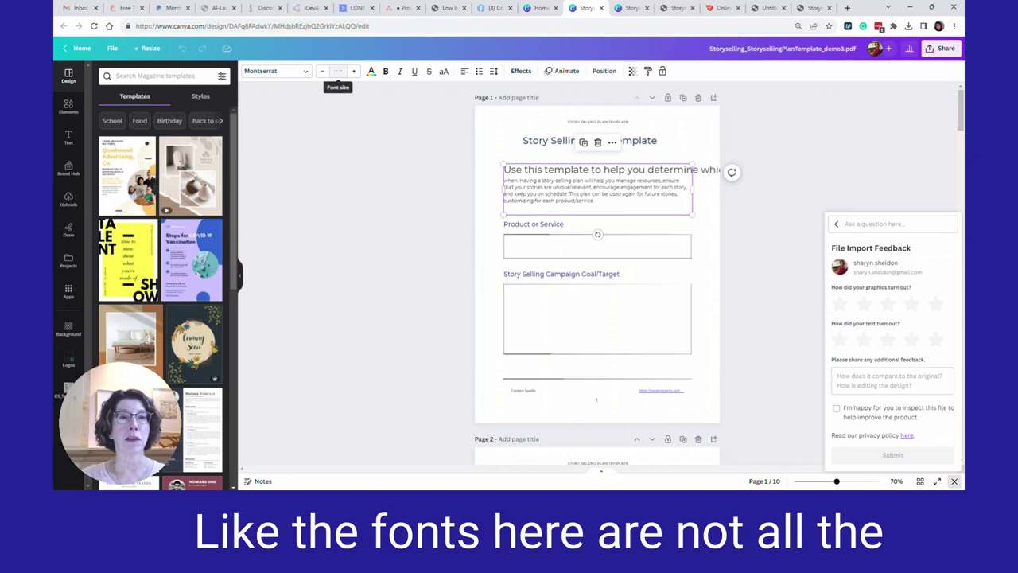
- Set the intro paragraph's font size to 12 and shift the page 1 title left to line up with the paragraph
left_click(338, 71)
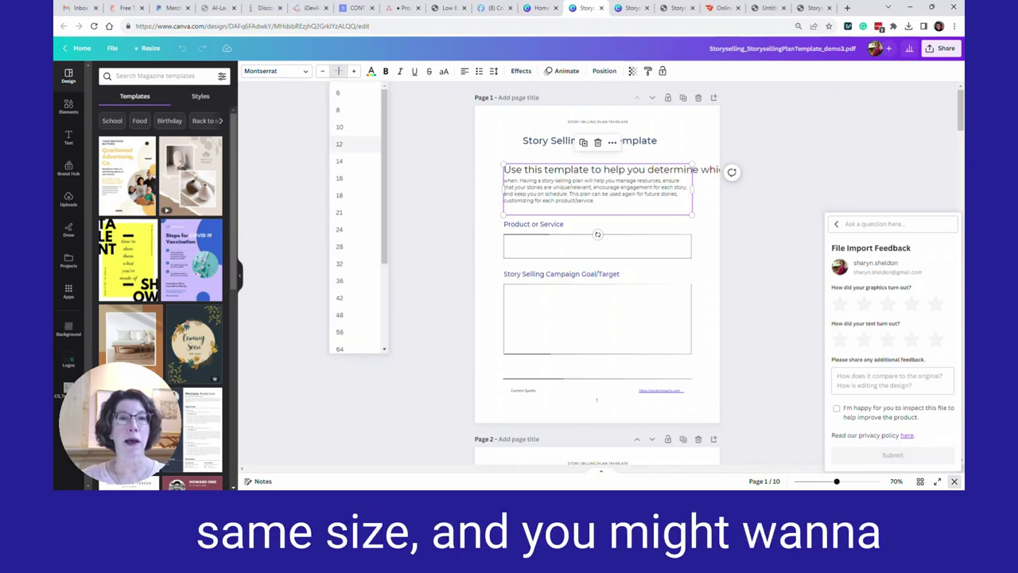
left_click(342, 144)
mouse_move(557, 140)
left_mouse_down()
mouse_move(537, 143)
mouse_move(570, 143)
left_mouse_up()
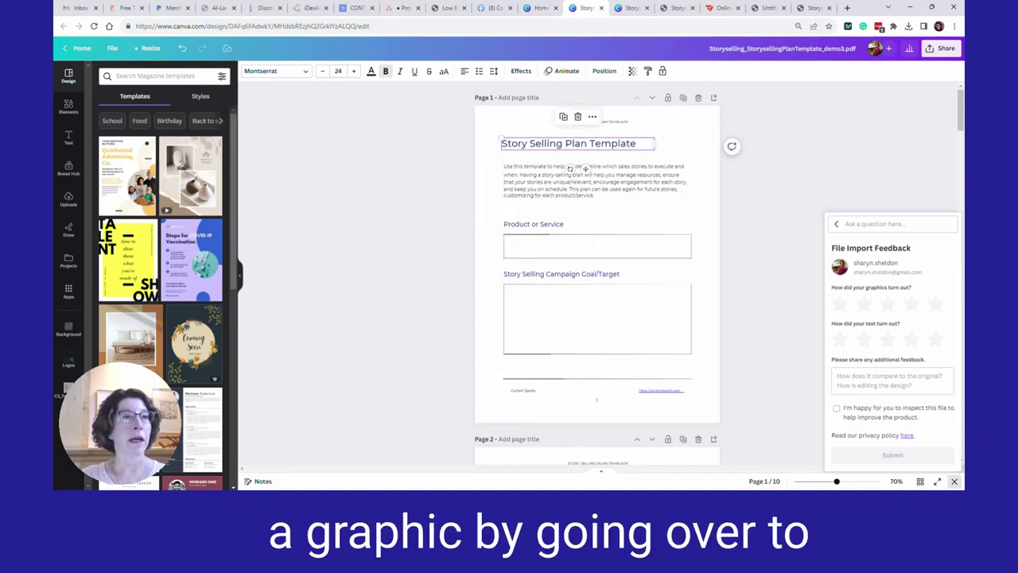
- Search the elements for "story", add the open book with stars graphic, and place it small in page 1's upper-right corner
left_click(68, 107)
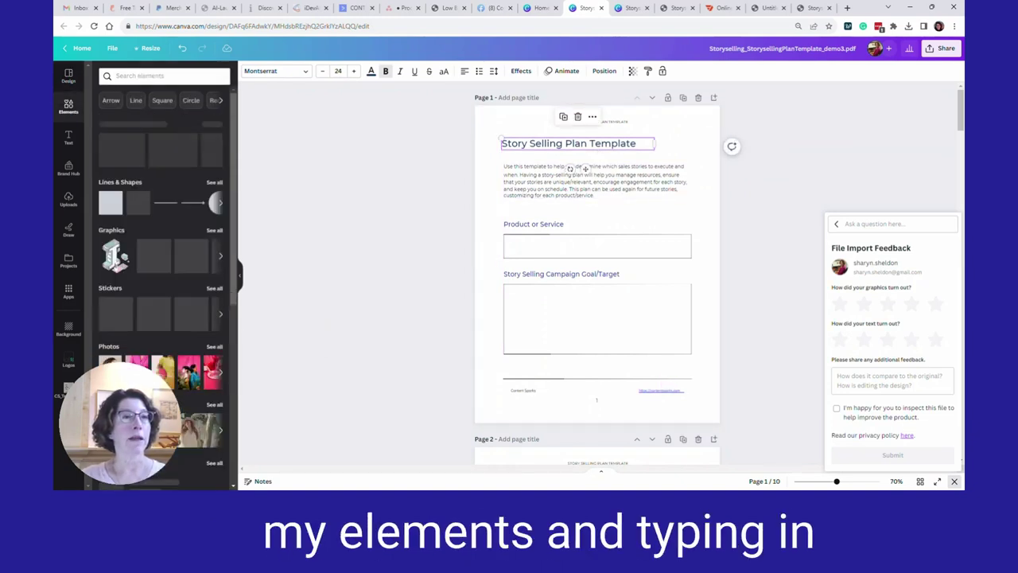
left_click(163, 76)
type("story")
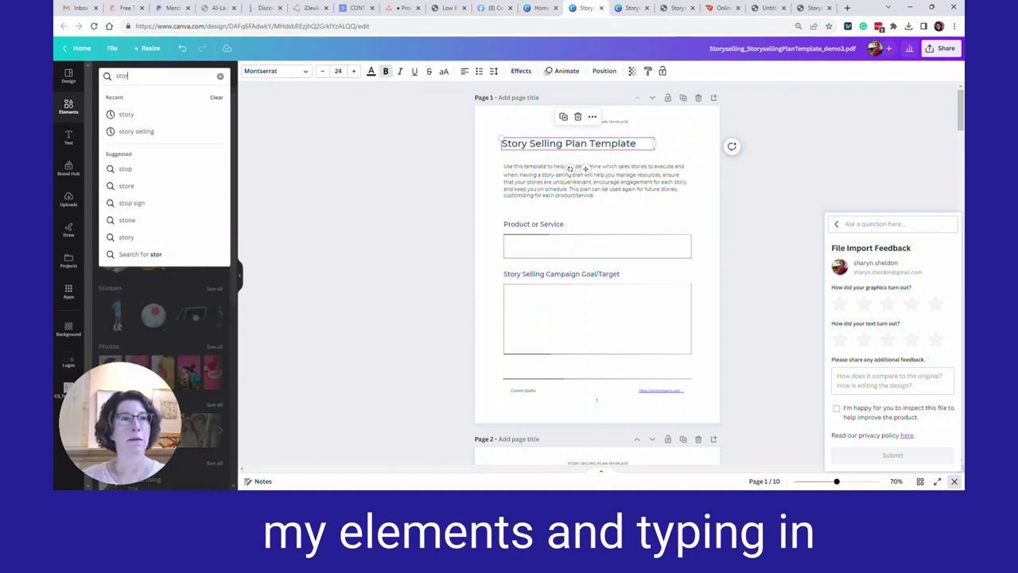
key("Return")
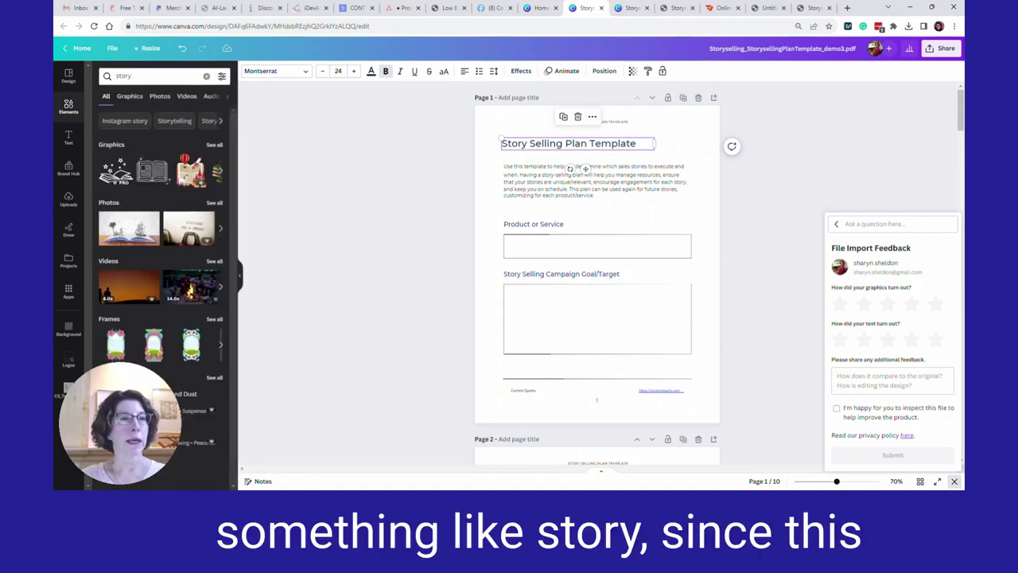
left_click(116, 170)
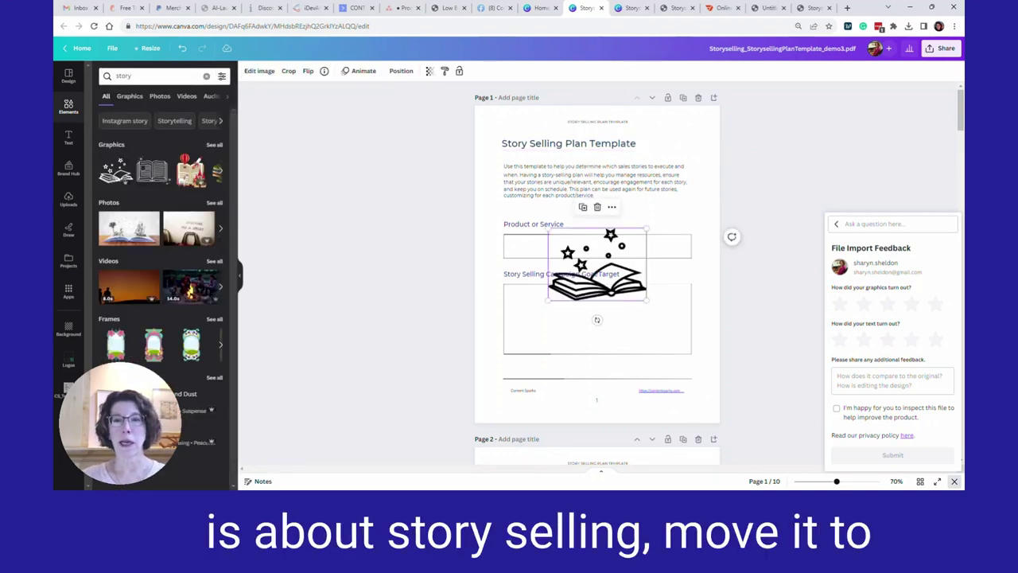
left_click_drag(597, 264, 654, 157)
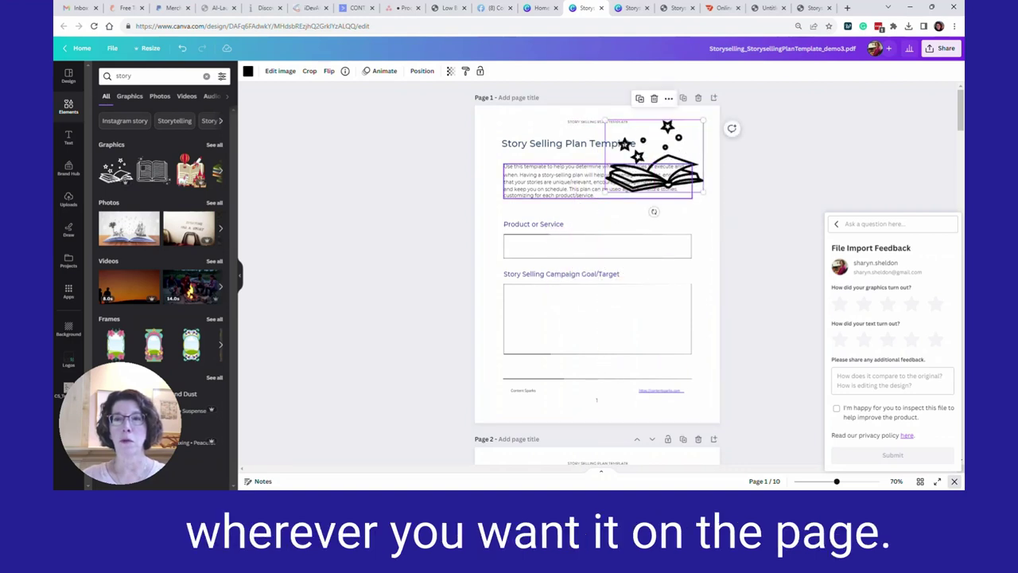
left_click_drag(604, 192, 659, 152)
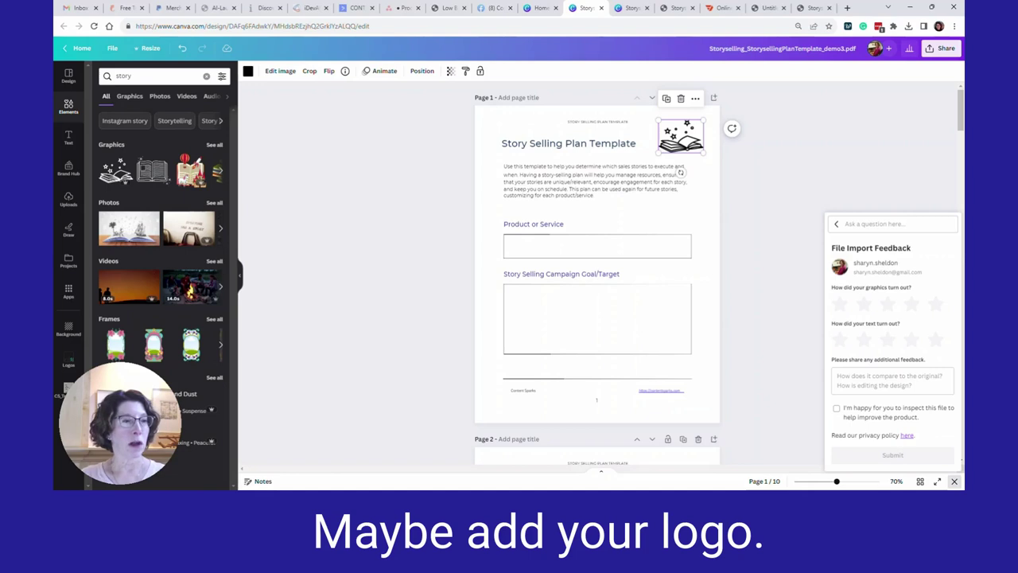
- Add the contentsparks logo with grey and teal lettering, shrink it, and place it above the title in page 1's upper-left corner
left_click(68, 360)
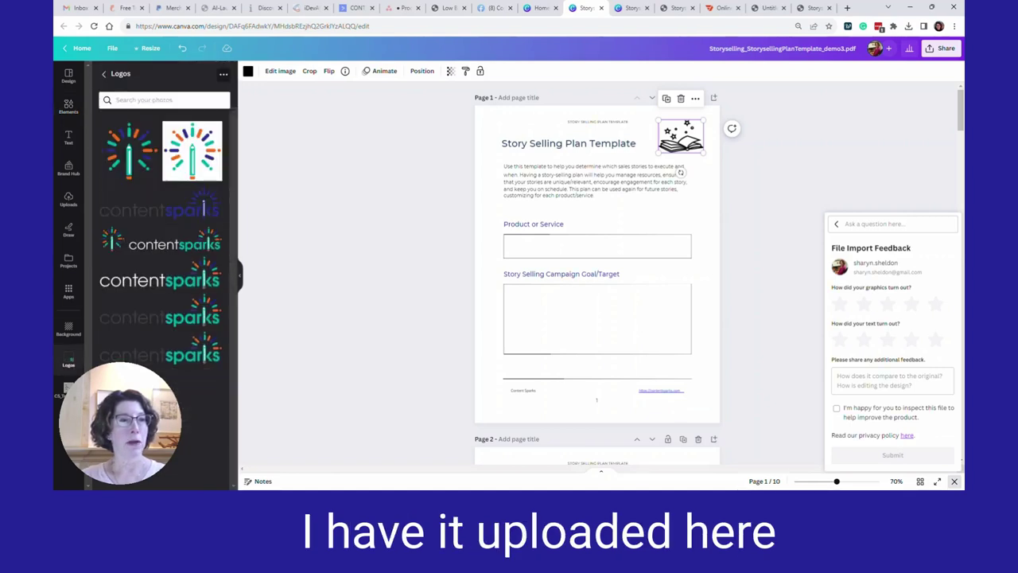
left_click(159, 316)
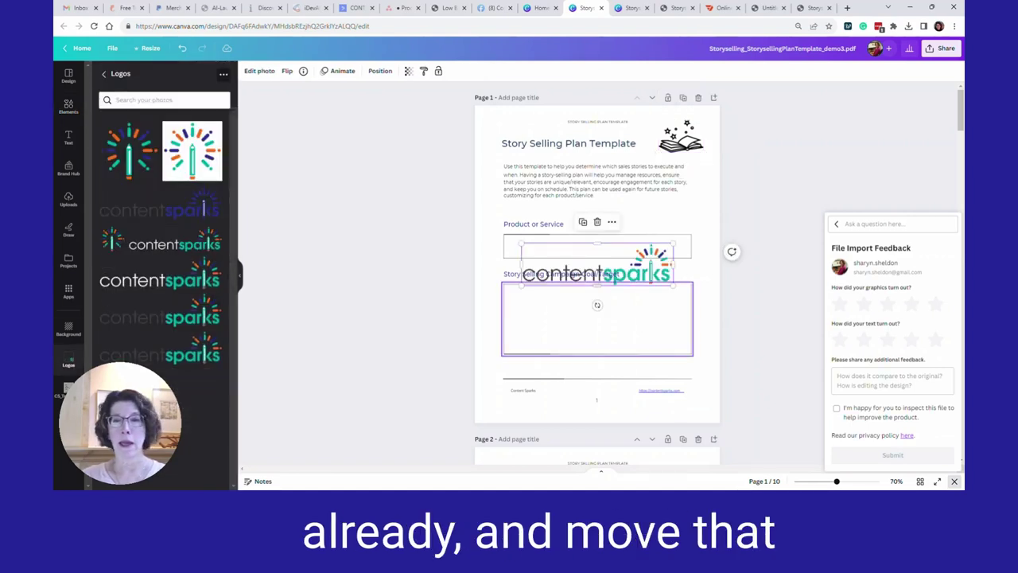
left_click_drag(597, 270, 568, 154)
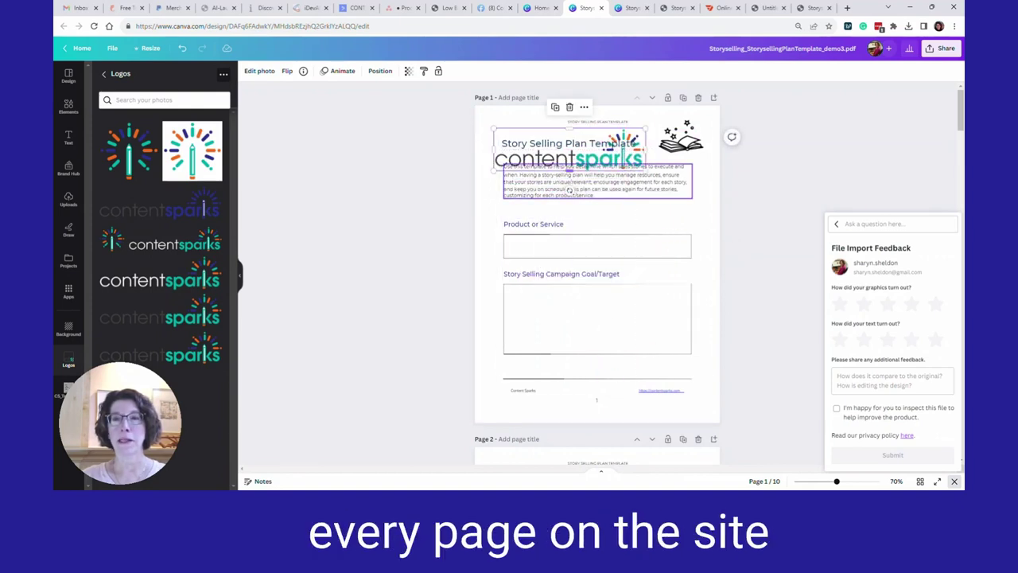
left_click_drag(646, 171, 569, 151)
left_click_drag(532, 140, 554, 134)
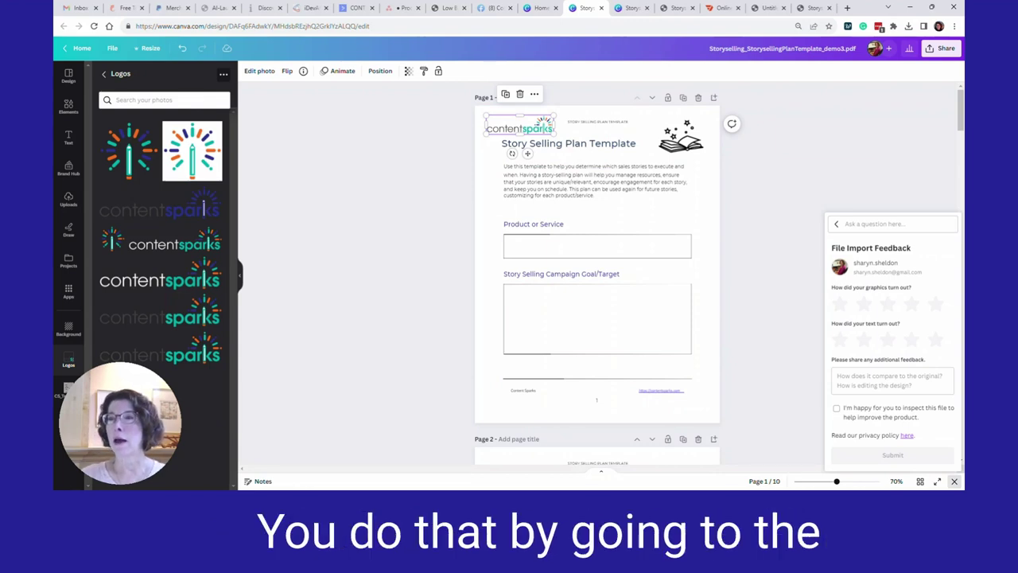
- Download all pages of the design as a PDF Standard file
left_click(940, 48)
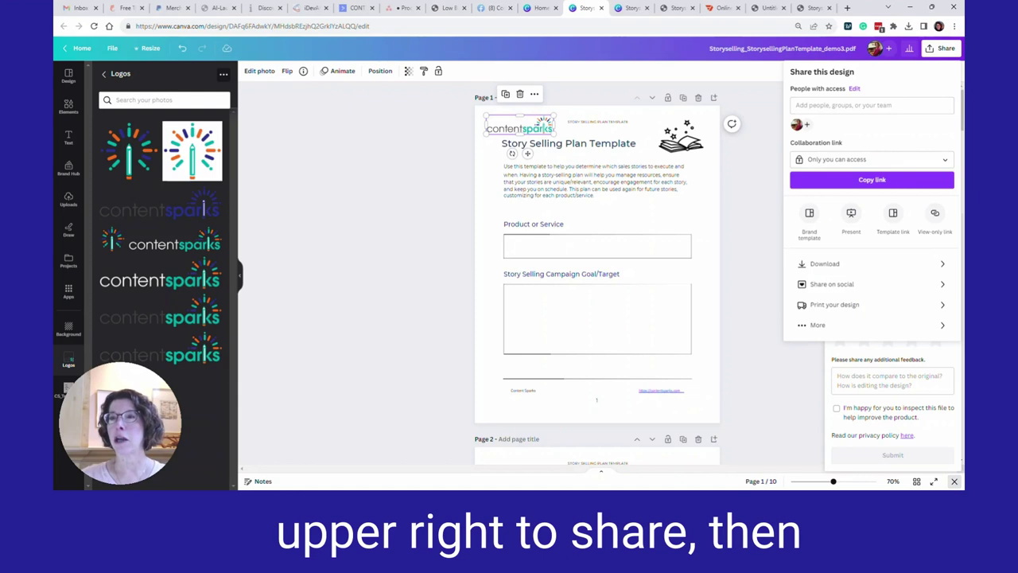
left_click(825, 264)
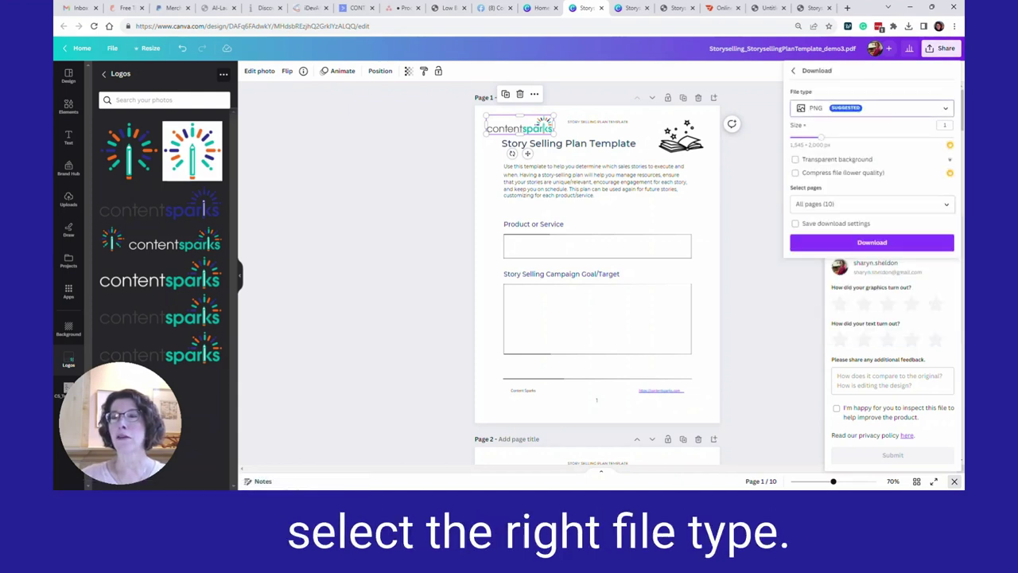
left_click(871, 107)
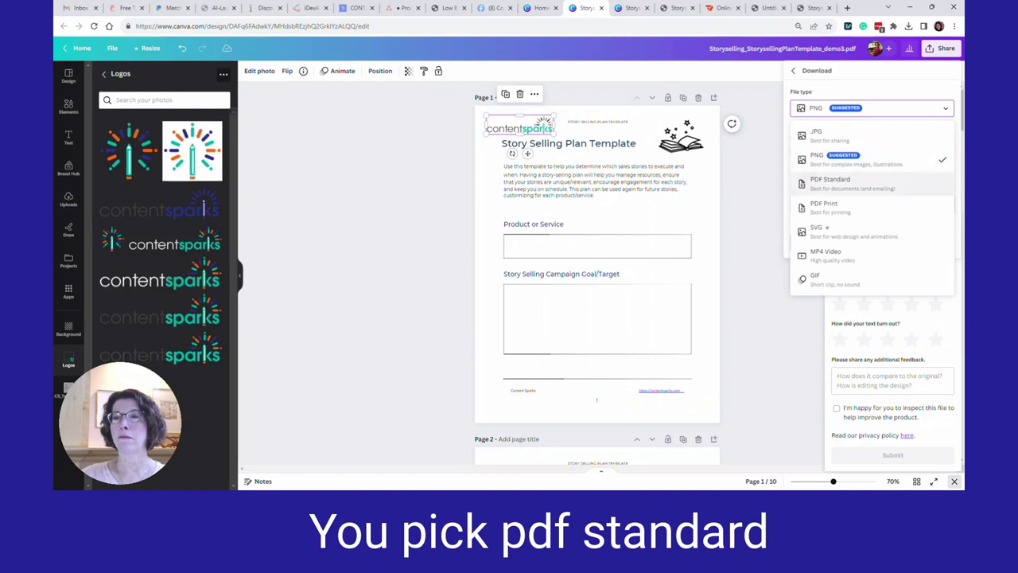
left_click(830, 183)
left_click(872, 206)
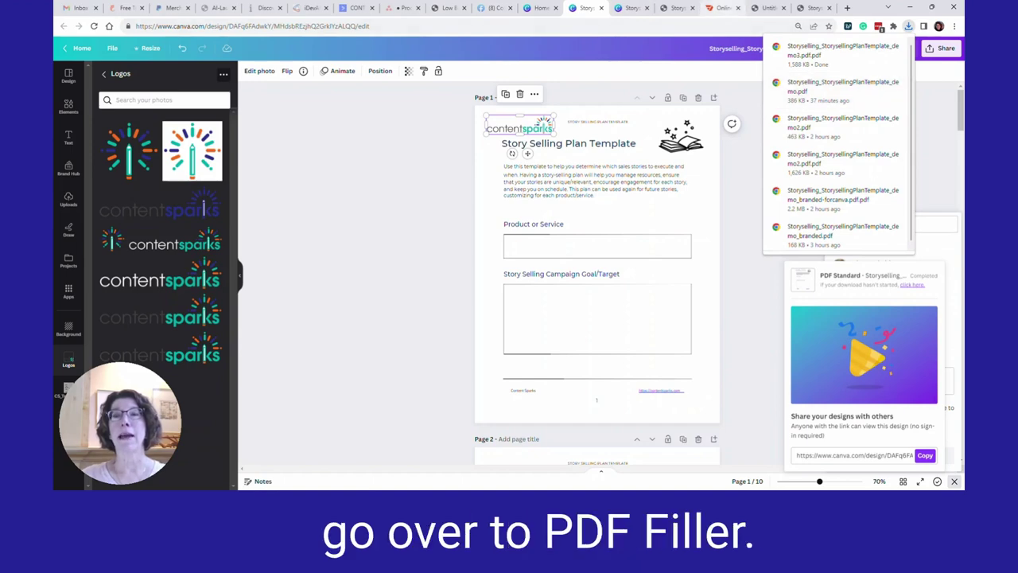
- Switch to pdfFiller, upload Storyselling_StorysellingPlanTemplate_demo3.pdf.pdf as a new document and start editing it
left_click(720, 8)
left_click(509, 307)
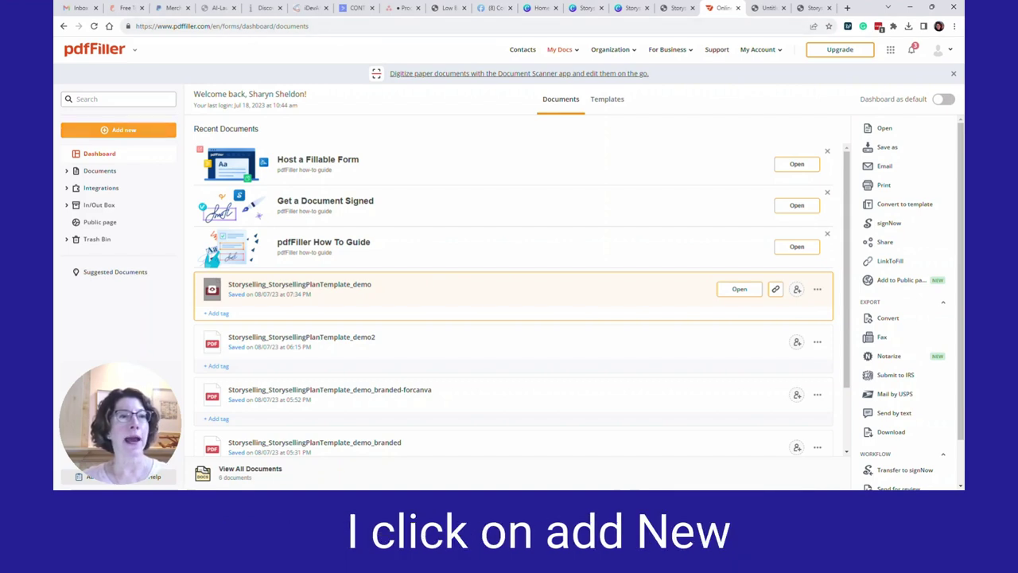
left_click(118, 130)
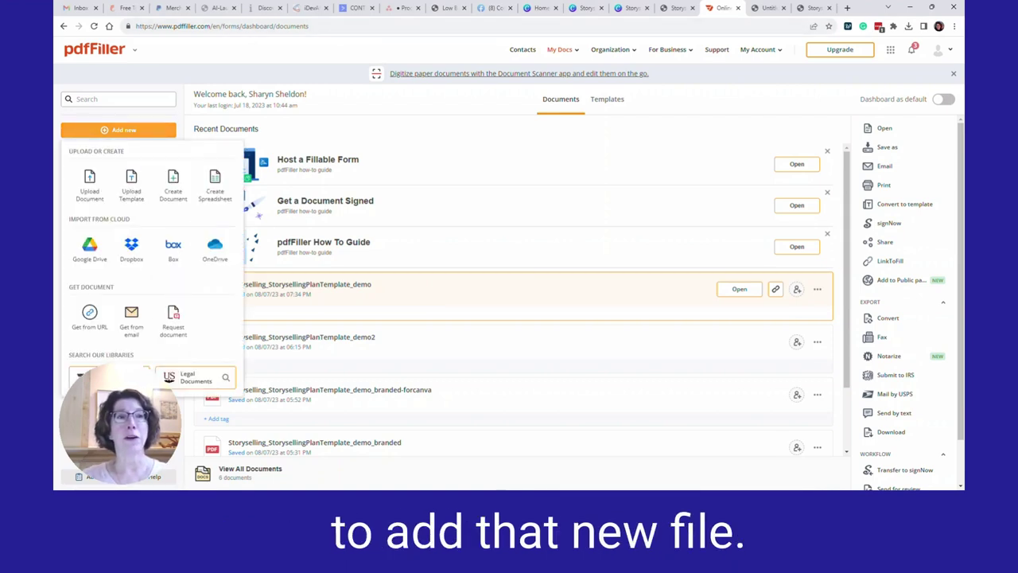
left_click(89, 181)
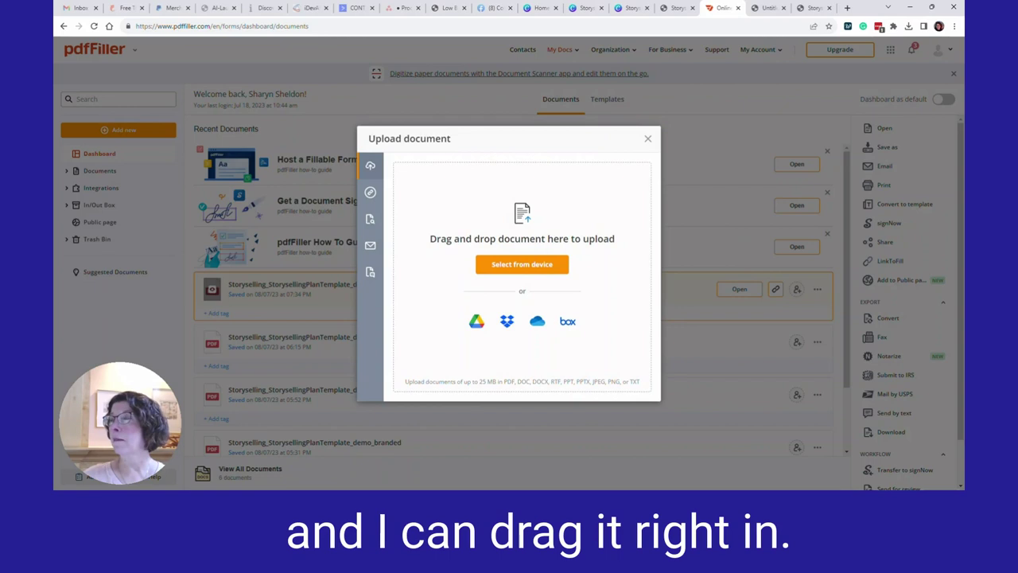
left_click_drag(964, 115, 517, 238)
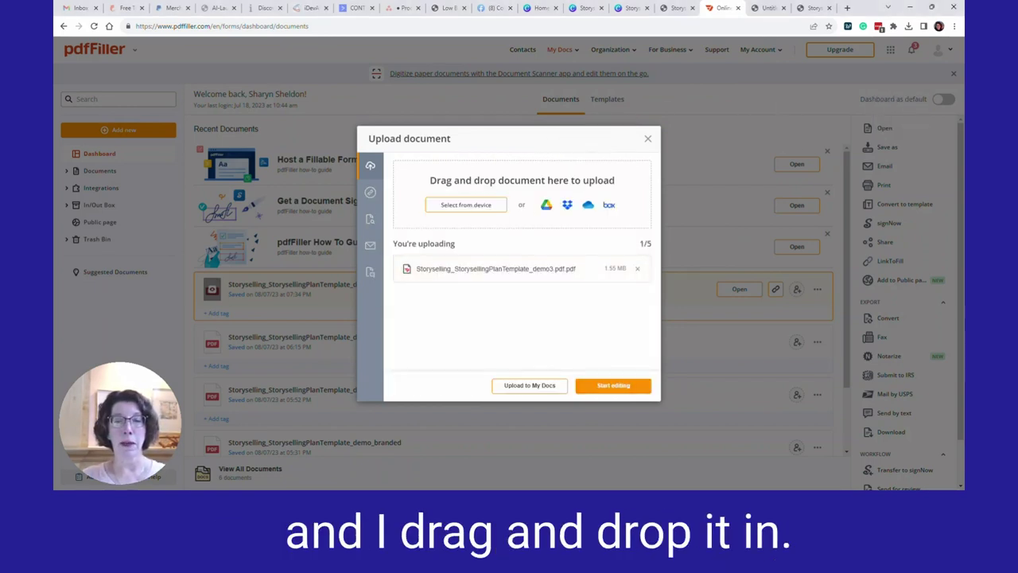
left_click(613, 385)
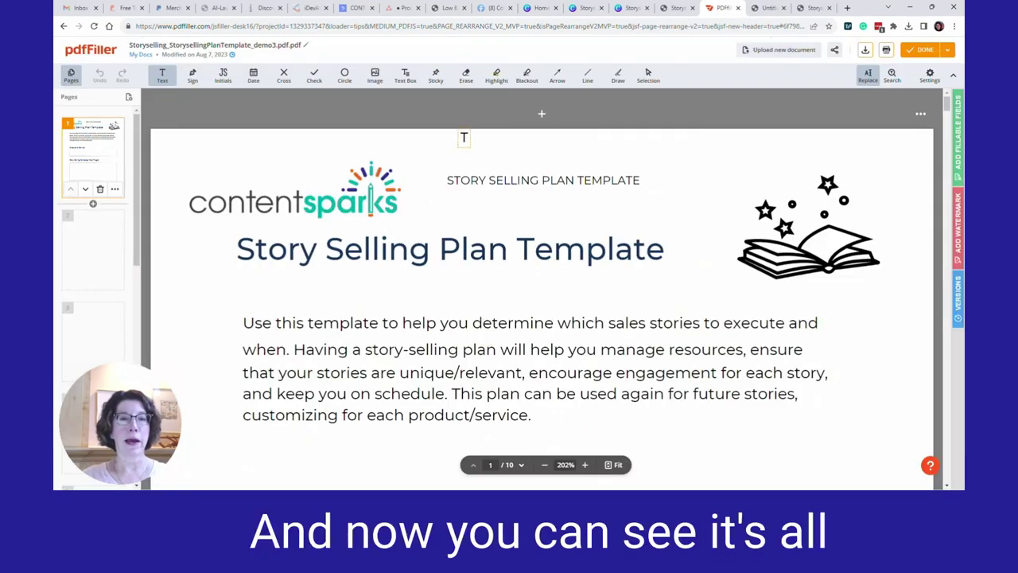
- Fit the page to the window and automatically add fillable fields to the whole document
scroll(536, 247, "down", 4)
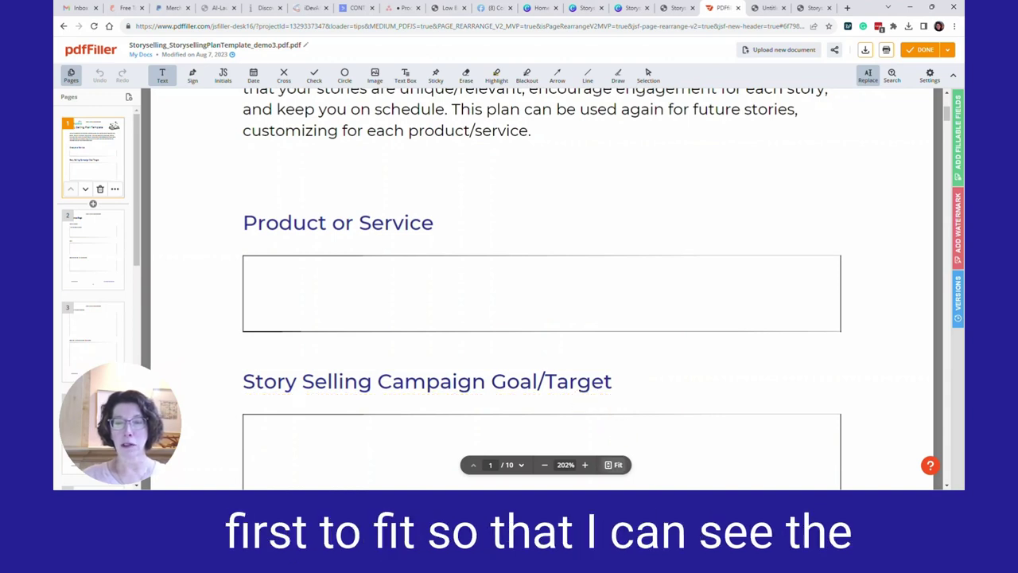
left_click(613, 465)
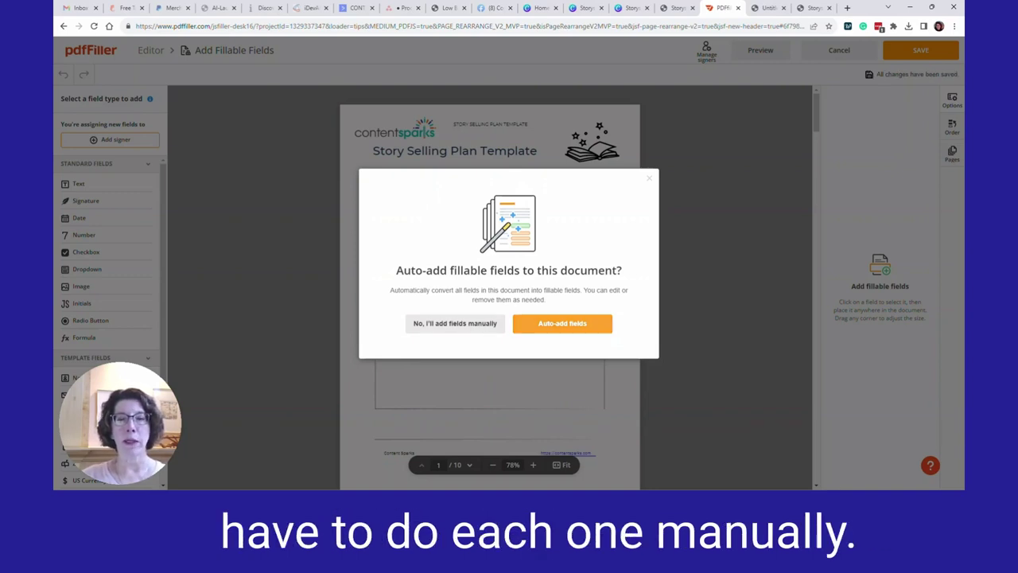
left_click(562, 323)
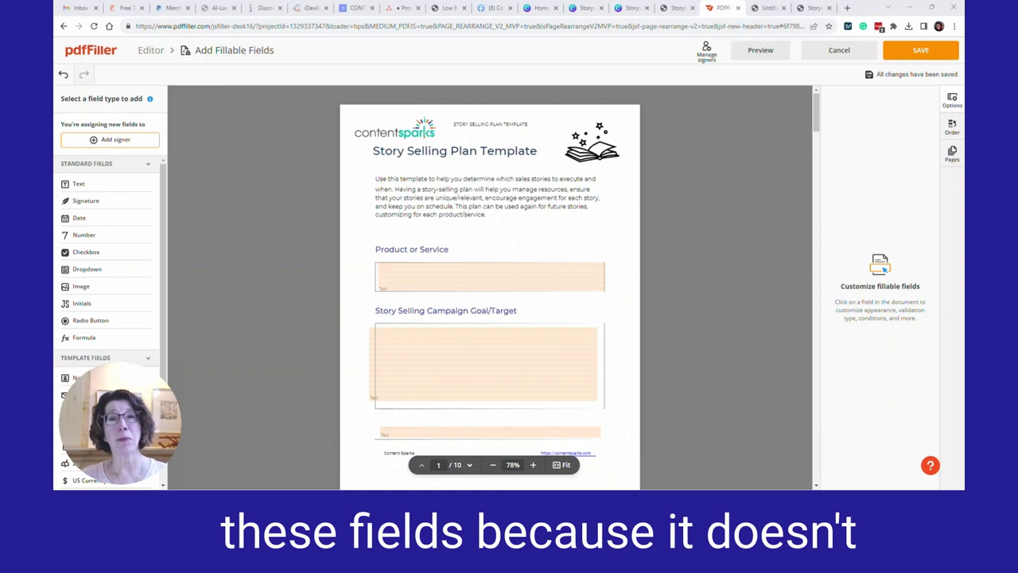
- Move and resize the Story Selling Campaign Goal/Target text field on page 1 so it fits inside its box
scroll(489, 287, "down", 4)
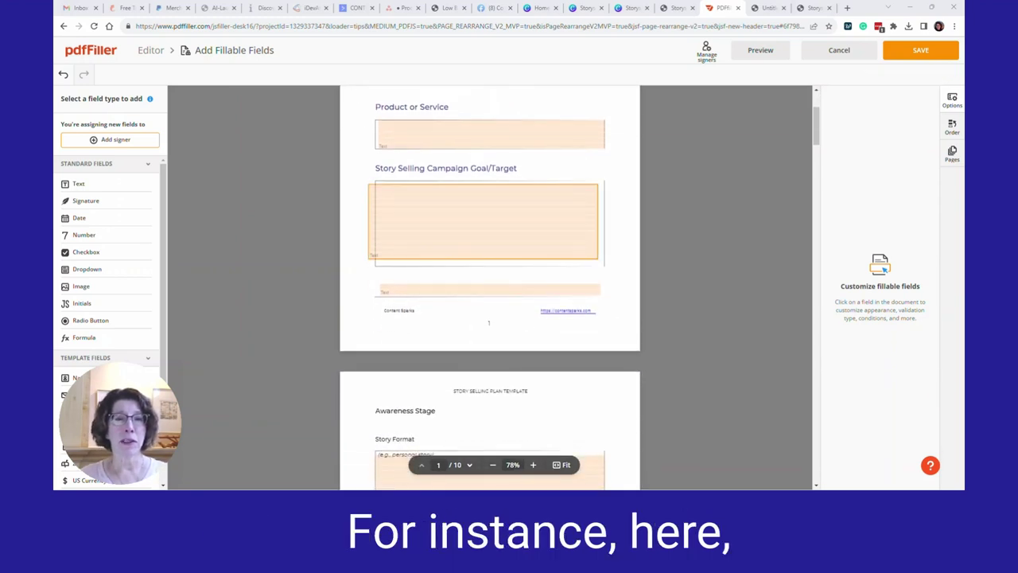
left_click(483, 221)
left_click_drag(483, 221, 496, 224)
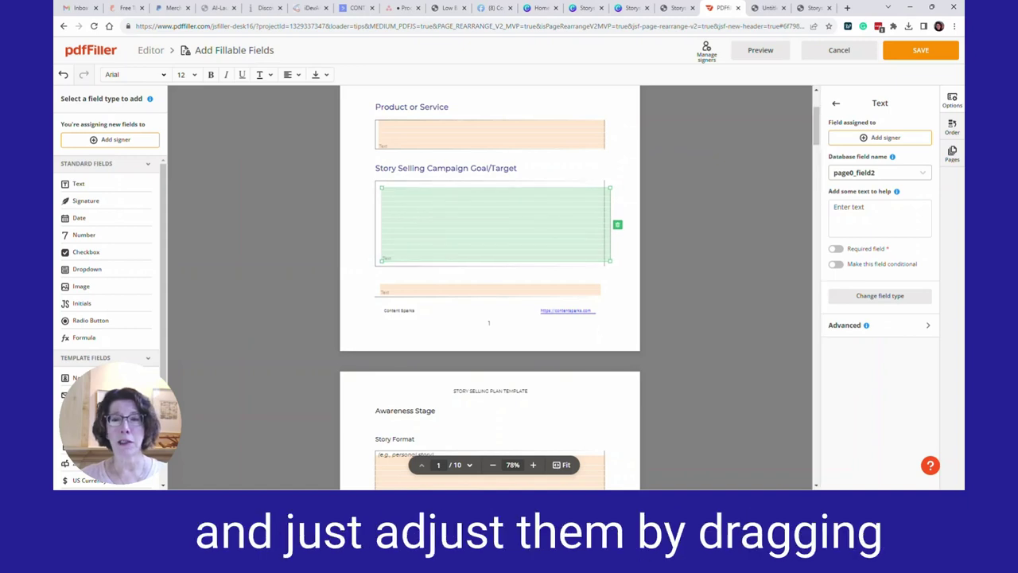
left_click_drag(610, 261, 598, 262)
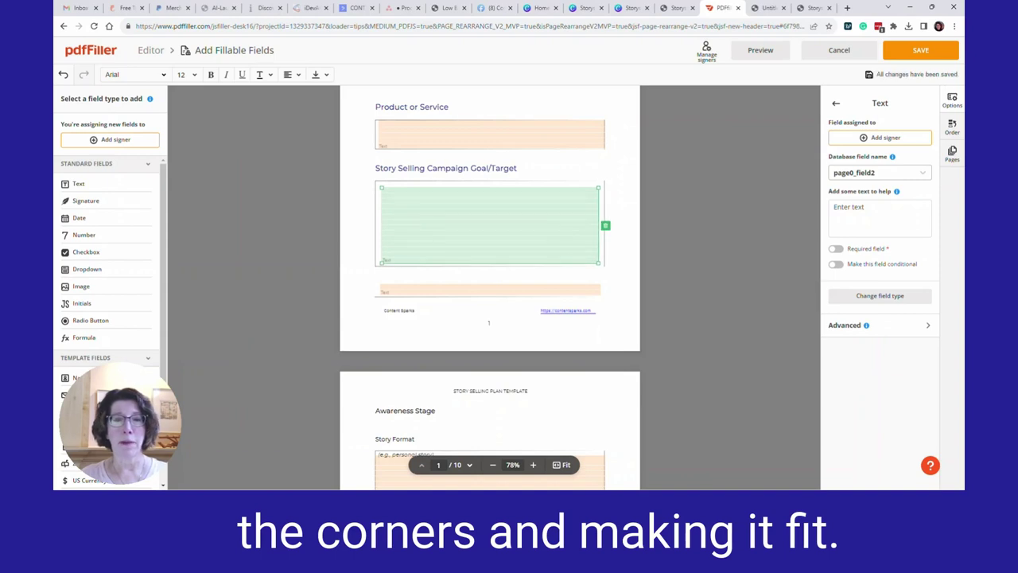
- Delete the extra text fields just above the footers of pages 1 and 2
left_click(490, 289)
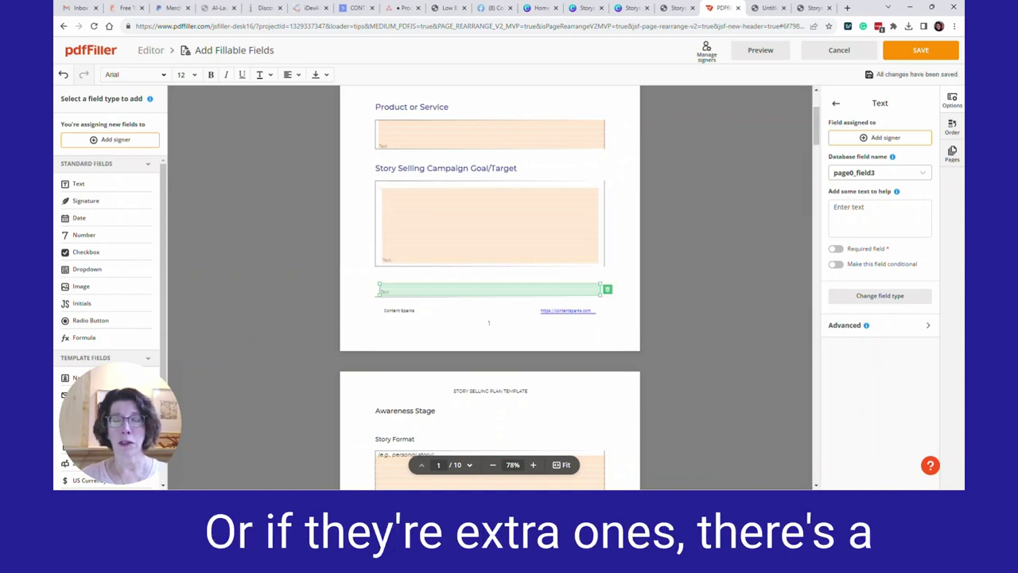
key("Delete")
scroll(490, 288, "down", 5)
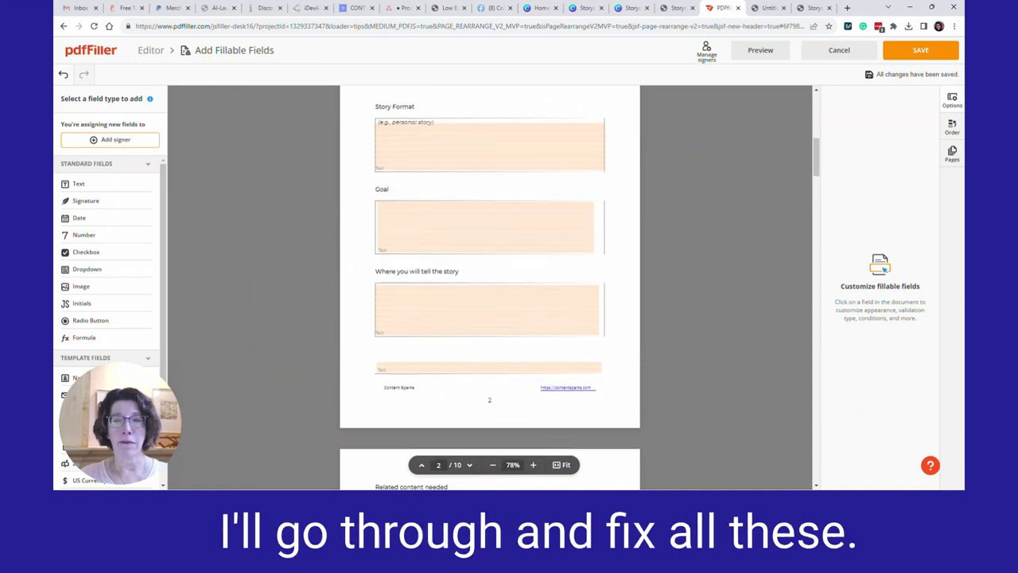
left_click(489, 367)
key("Delete")
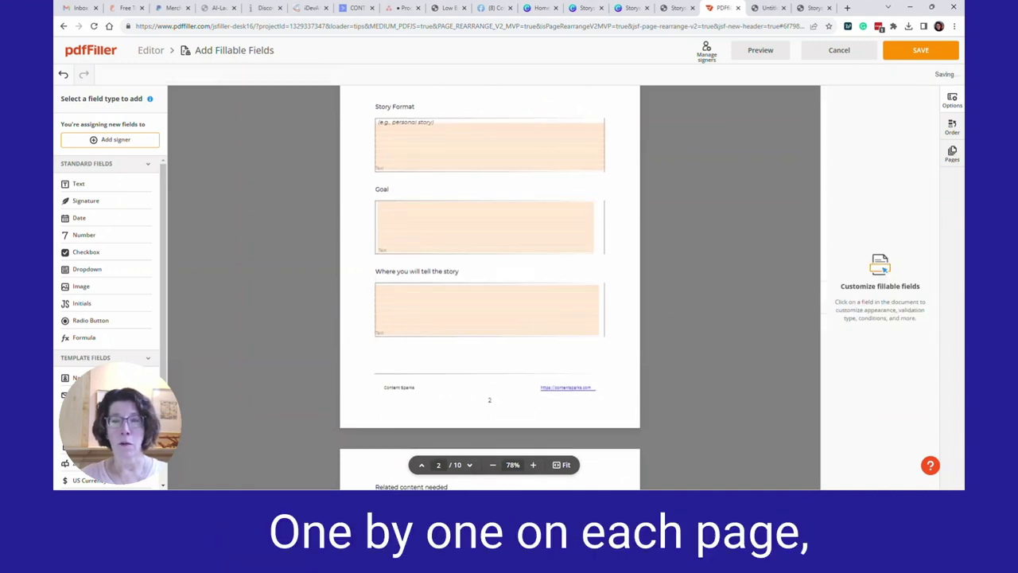
- Copy the Researching row's Date field in page 4's Deadlines table and place the copy in the Crafting row's empty Date cell
scroll(490, 289, "down", 13)
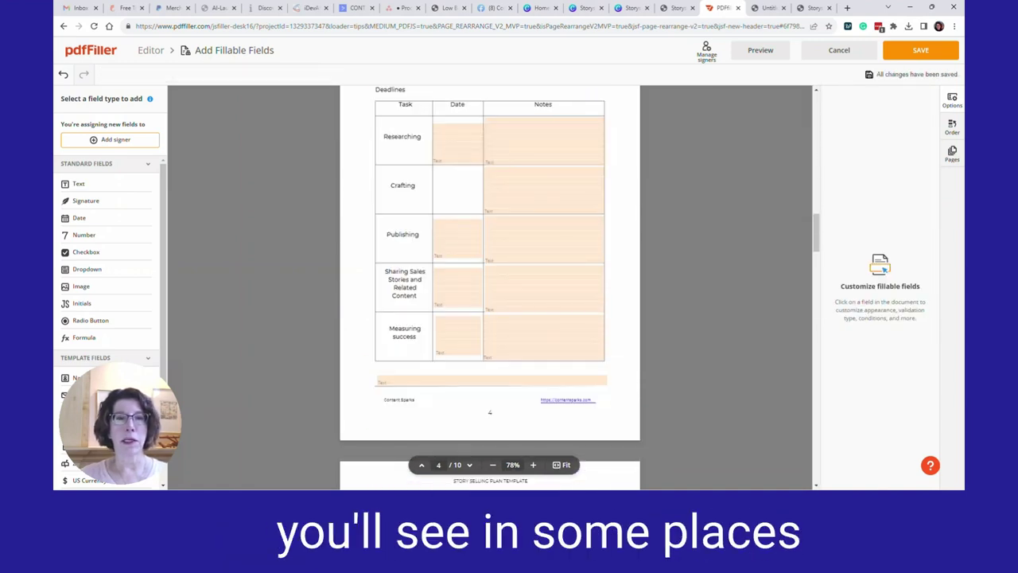
left_click(458, 143)
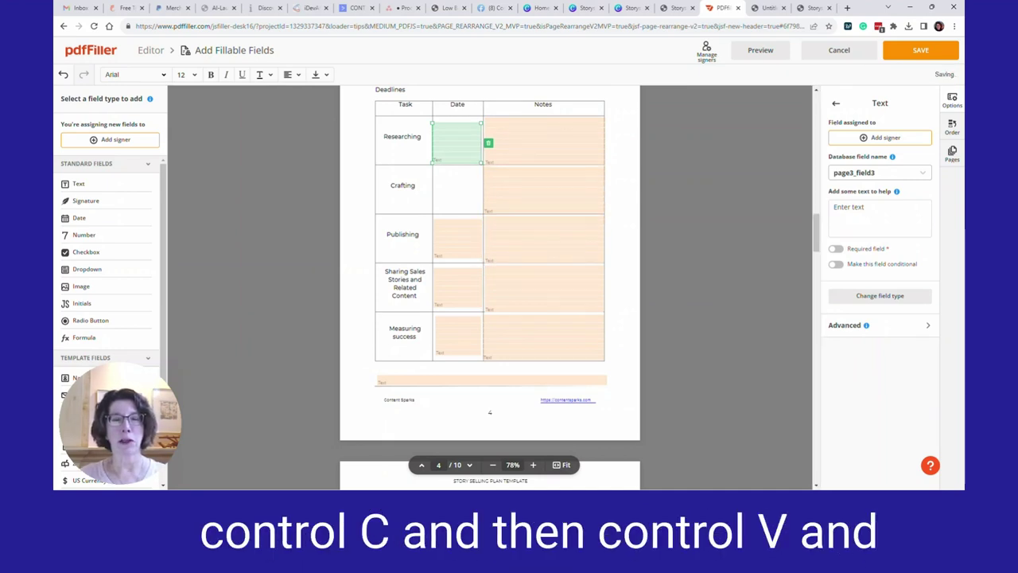
key("ctrl+v")
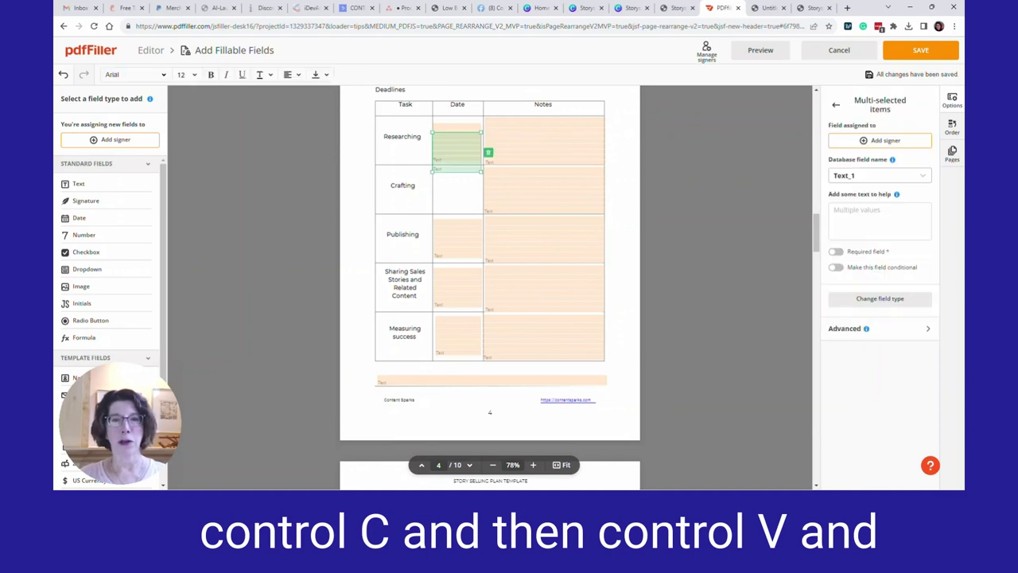
left_click_drag(457, 152, 457, 187)
- Delete the extra text fields just above the footers of pages 4 and 5
scroll(490, 239, "down", 3)
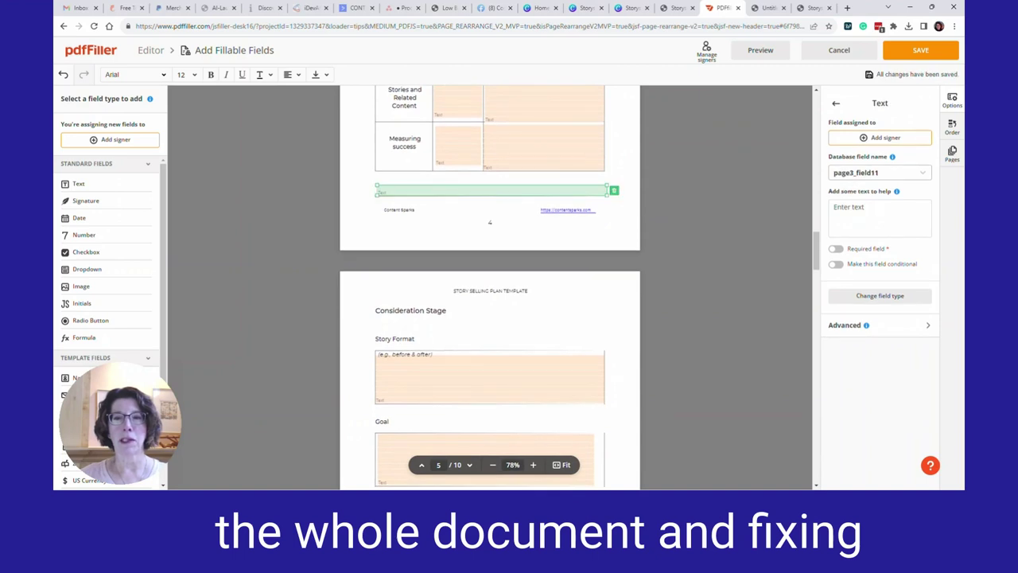
key("Delete")
scroll(491, 286, "down", 8)
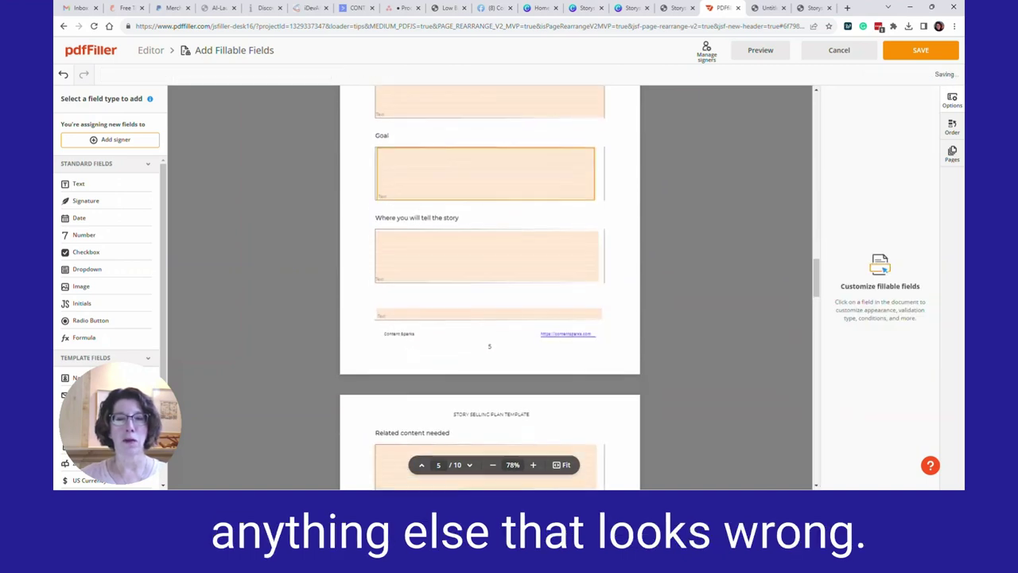
scroll(490, 286, "up", 2)
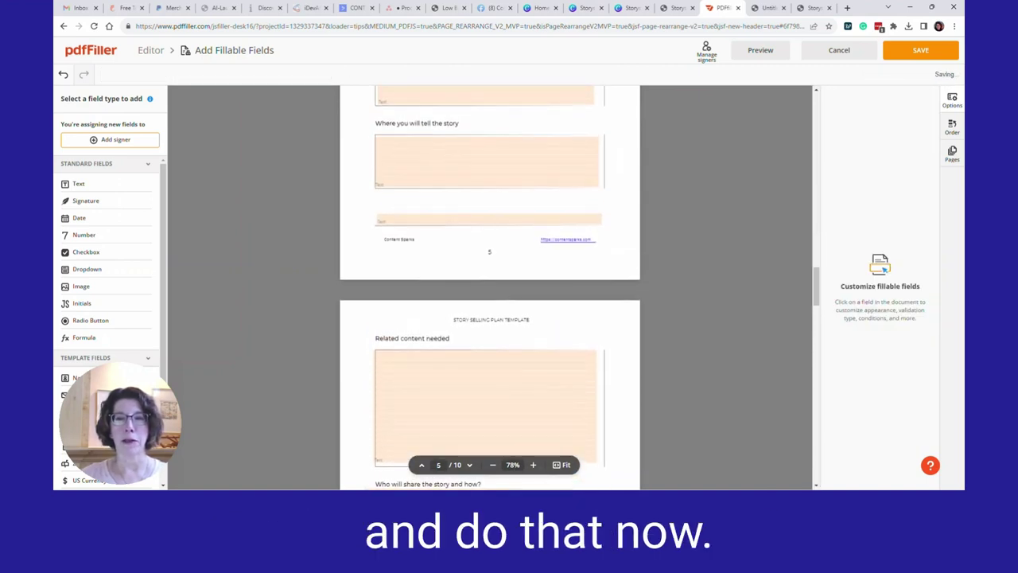
left_click(490, 219)
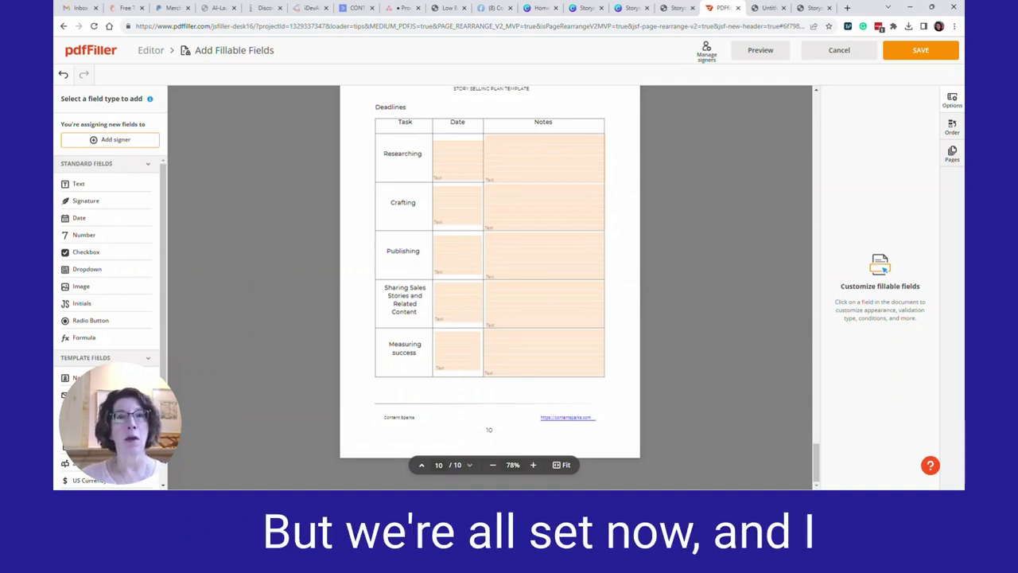
- Save the fillable fields and export all pages of the document as a Fillable PDF to the desktop Downloads folder
scroll(489, 271, "up", 5)
scroll(489, 286, "up", 20)
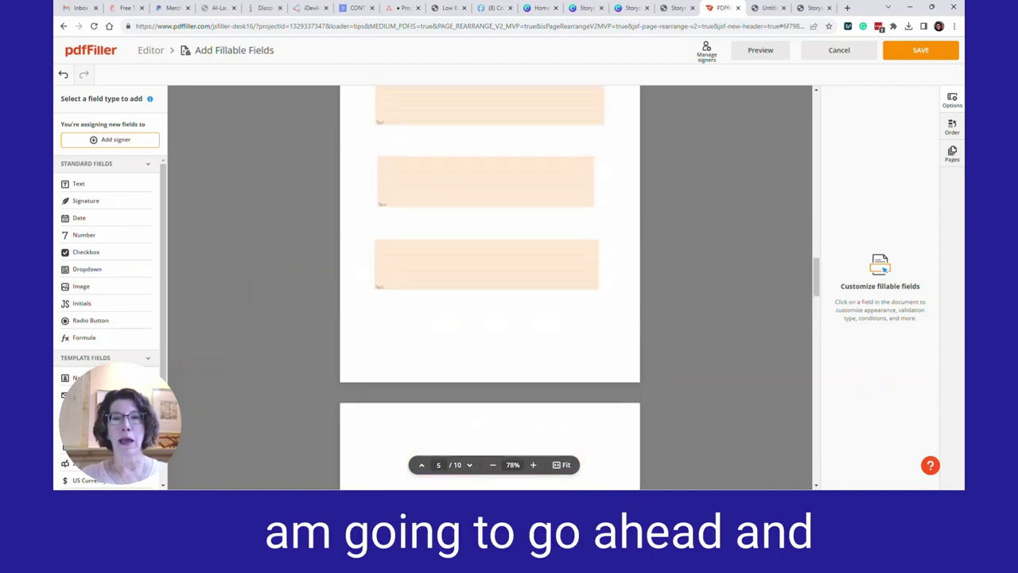
scroll(489, 286, "up", 20)
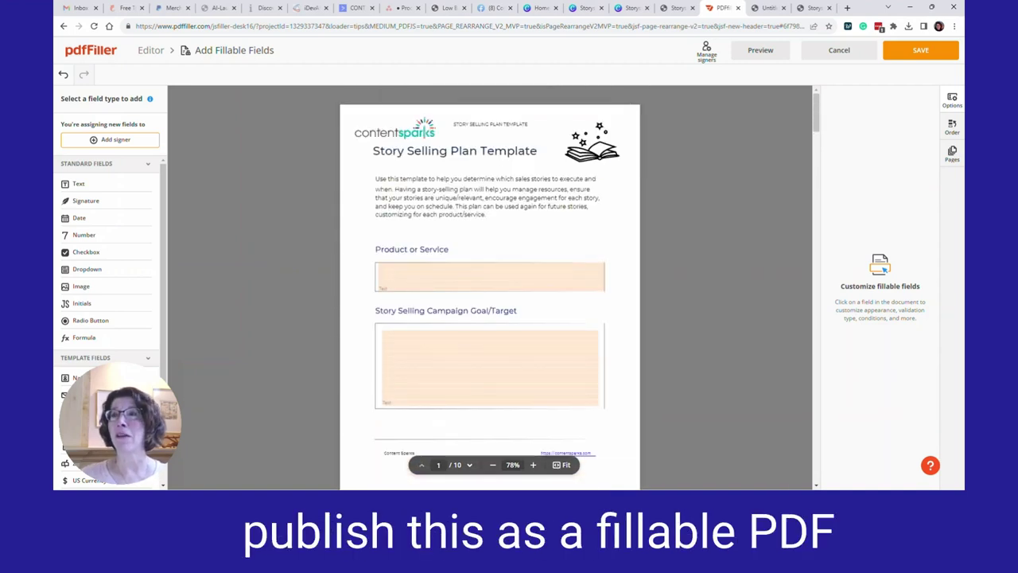
left_click(921, 50)
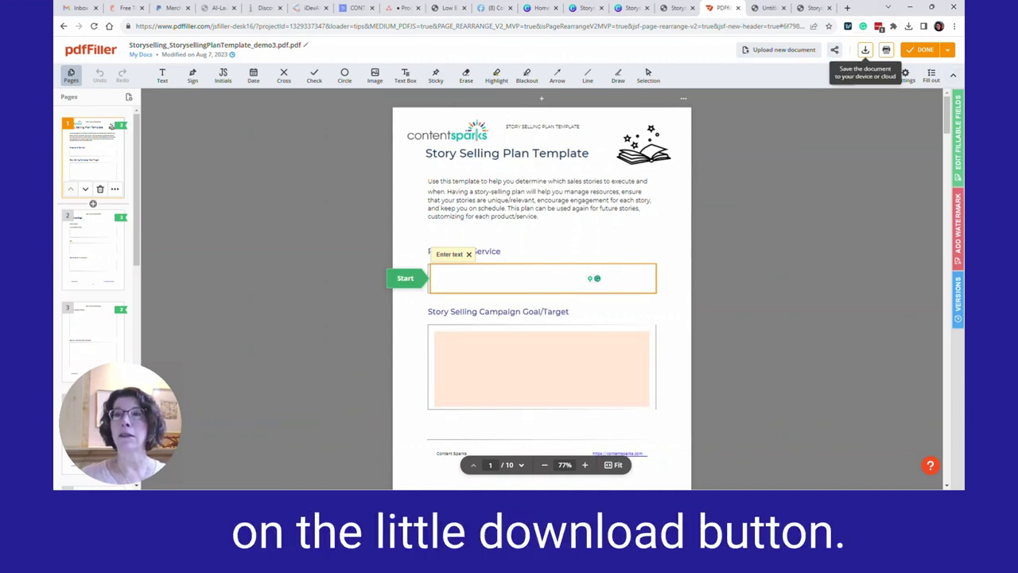
left_click(866, 50)
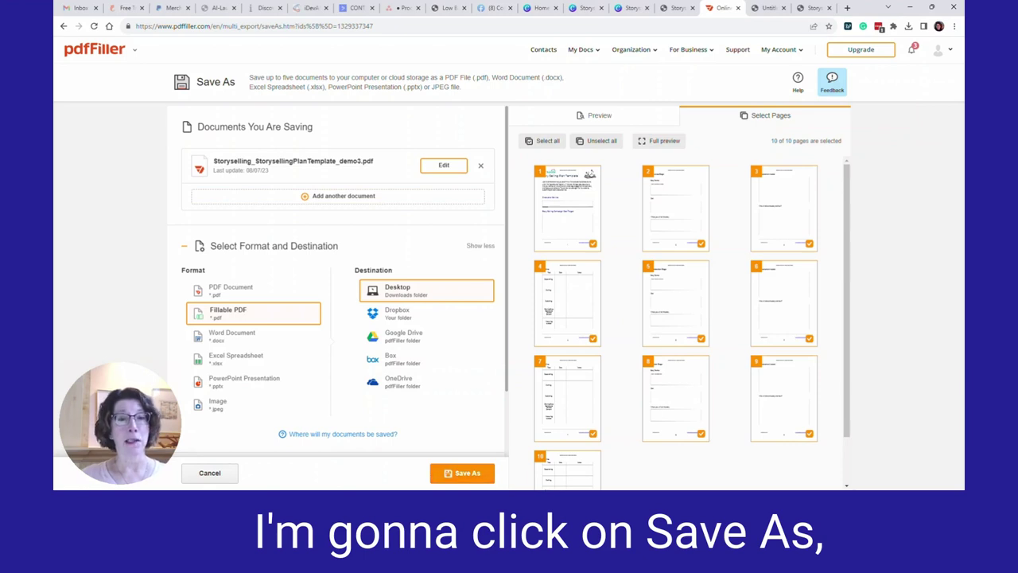
left_click(462, 473)
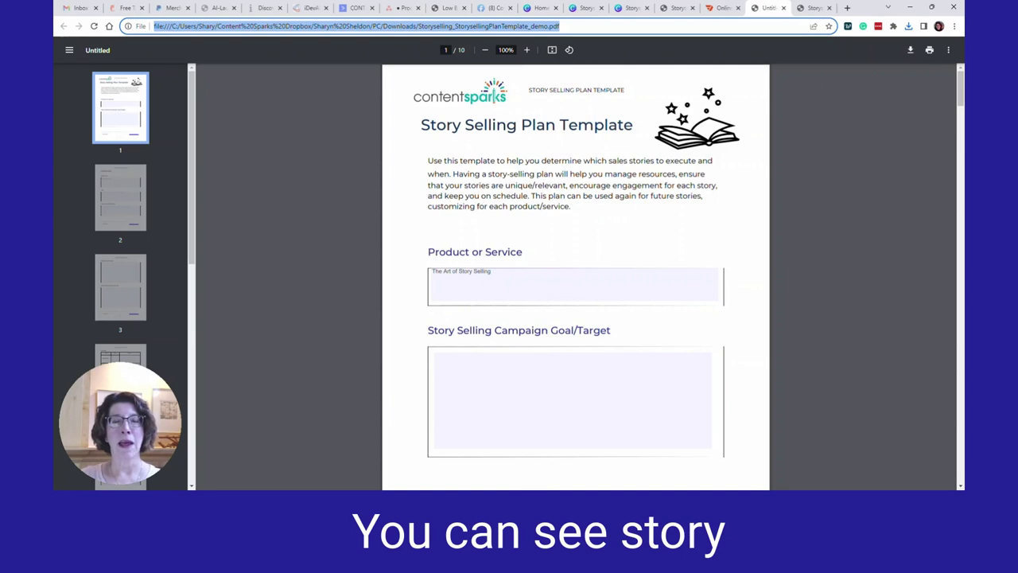
- Switch to the fillable PDF in the browser and fill the Story Selling Campaign Goal/Target field with "xxxxx"
left_click(492, 272)
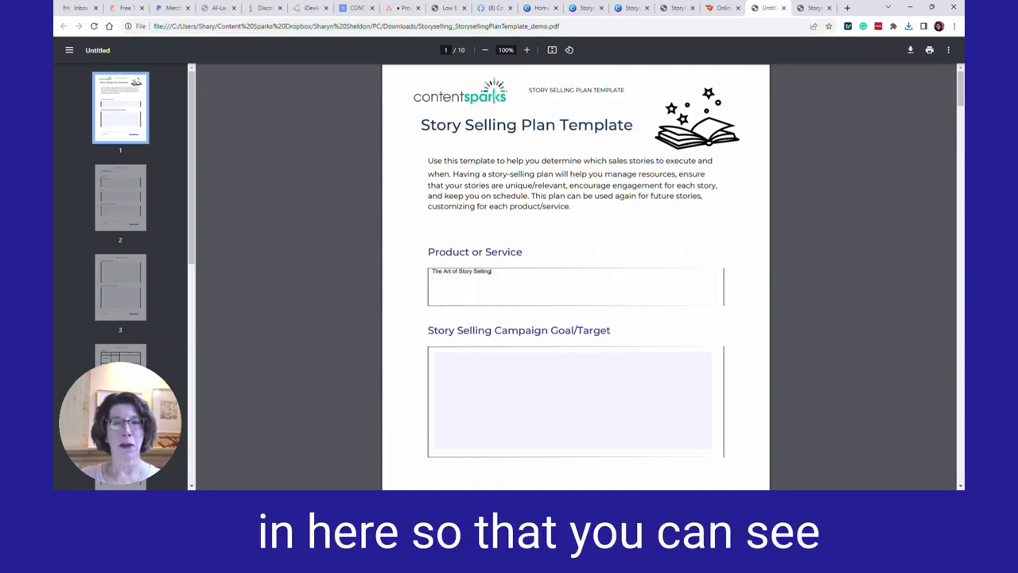
left_click(436, 357)
type("xxxxx")
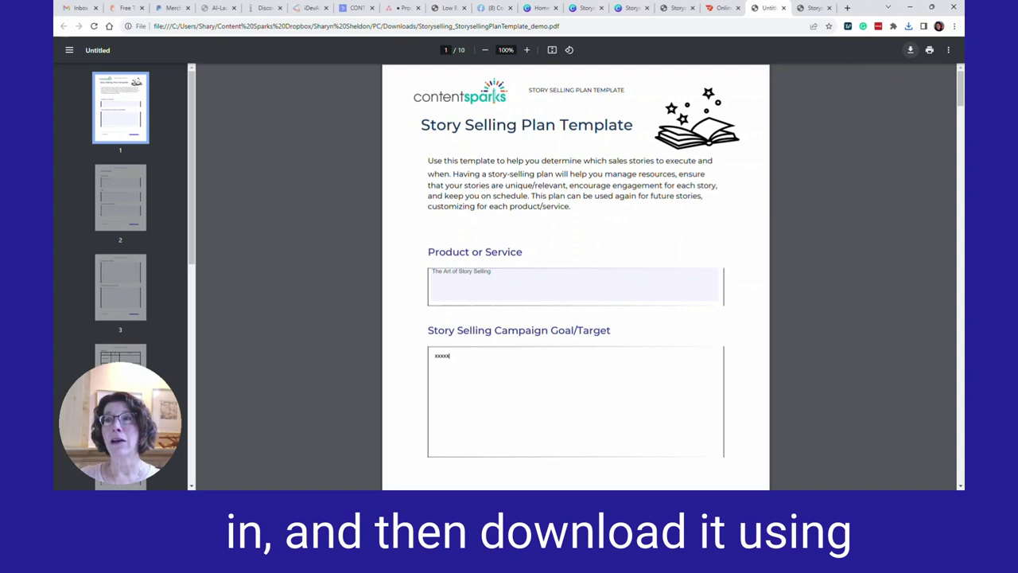
- Start downloading the filled-in PDF with the changes included, and cancel the save dialog
left_click(911, 49)
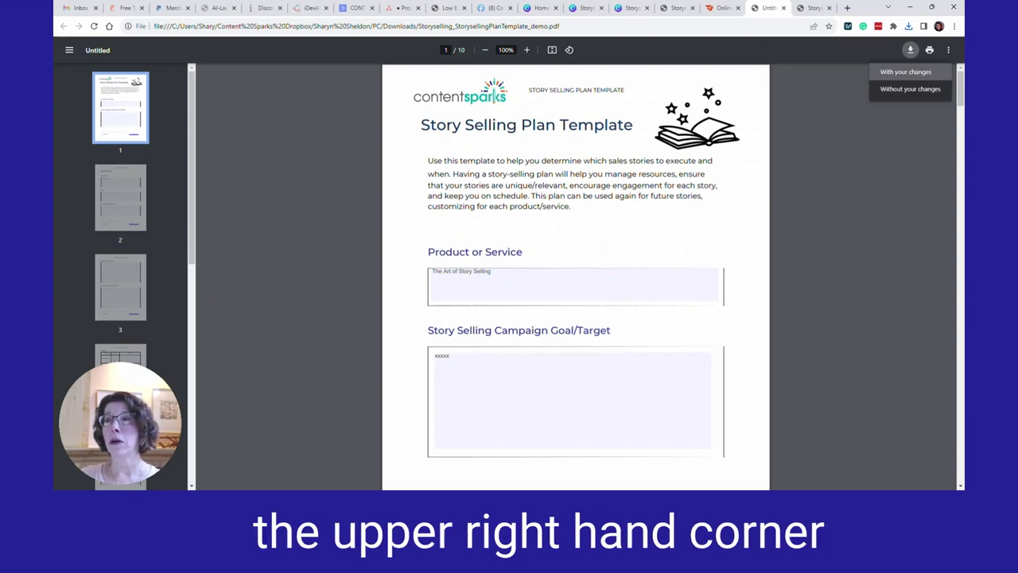
left_click(905, 71)
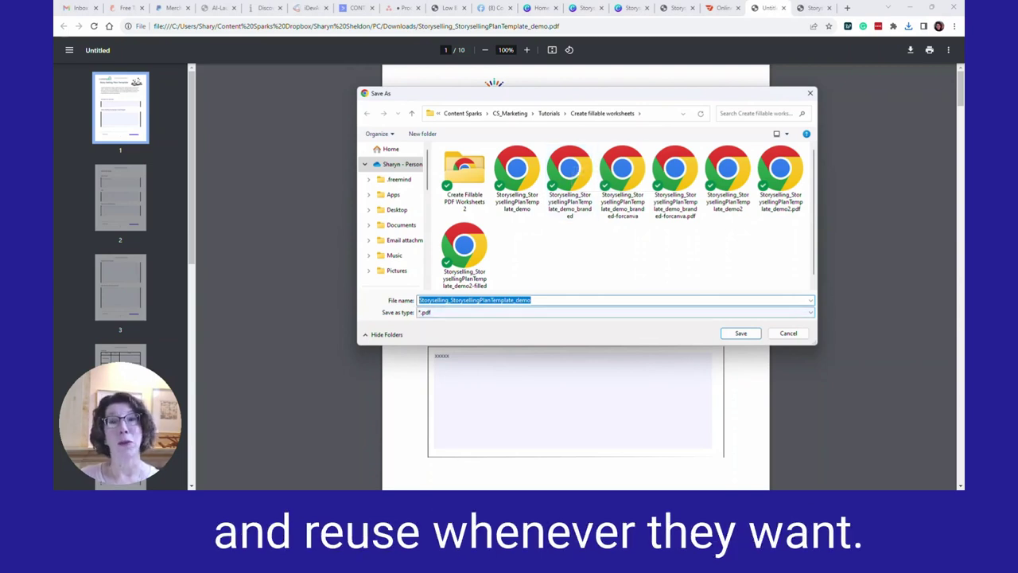
left_click(788, 332)
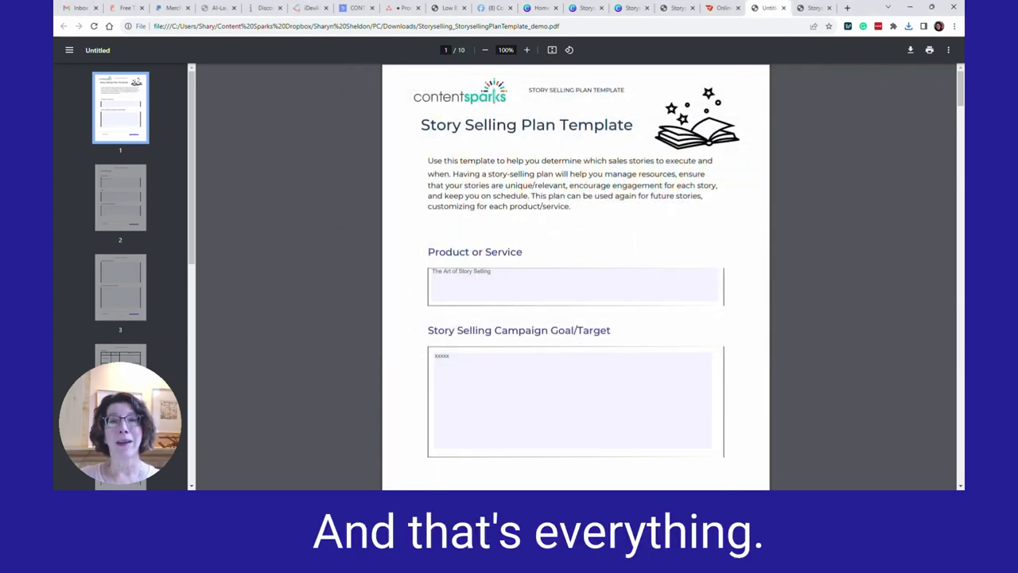